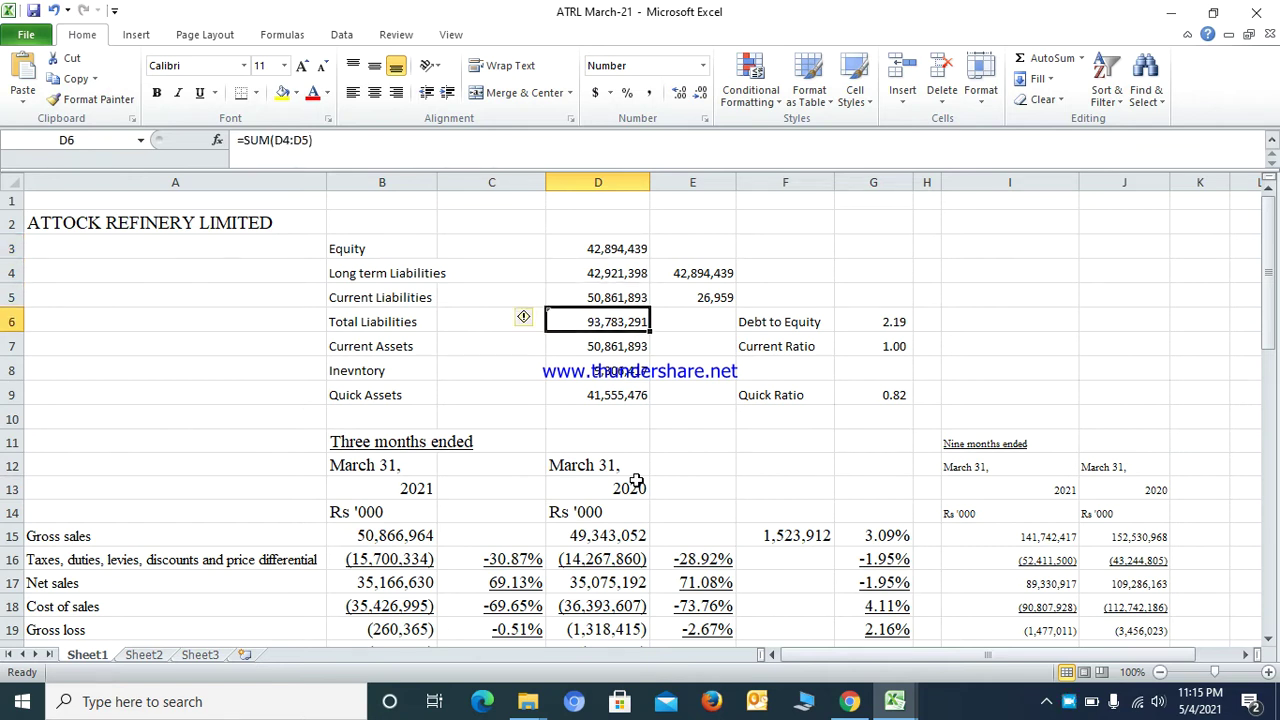
Examine the liabilities, current assets, inventory and quick assets figures in column D of the balance sheet summary
{"action": "key", "text": "Up"}
{"action": "key", "text": "Up"}
{"action": "key", "text": "shift+Down"}
{"action": "key", "text": "Down"}
{"action": "key", "text": "Down"}
{"action": "key", "text": "Down"}
{"action": "key", "text": "Down"}
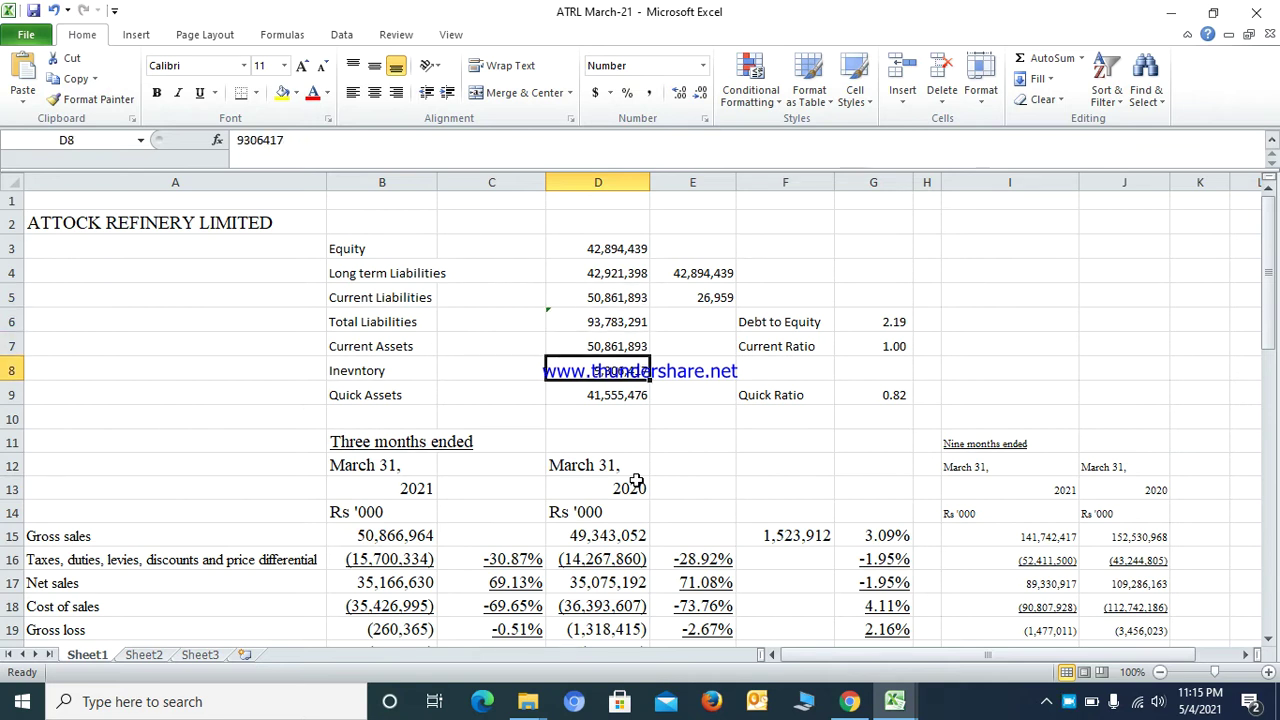
{"action": "key", "text": "Down"}
{"action": "key", "text": "Up"}
{"action": "key", "text": "Down"}
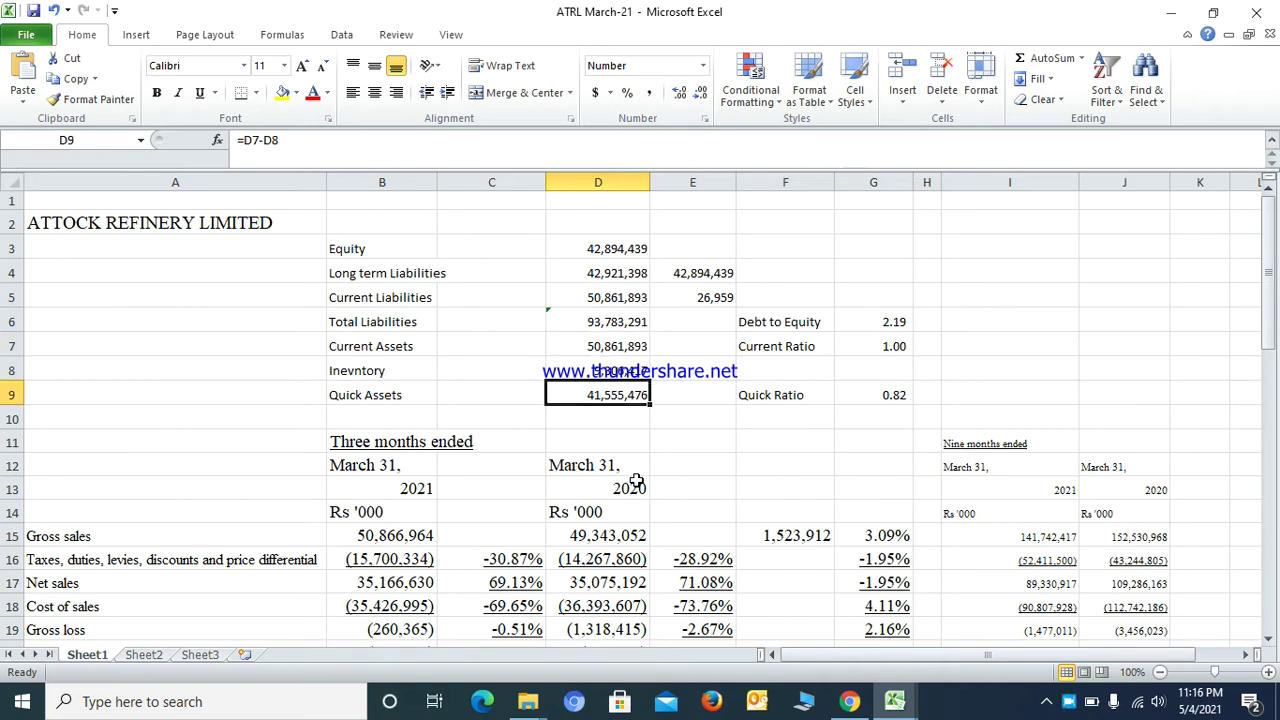
Examine the Debt to Equity and Current Ratio calculations in G6 and G7
{"action": "key", "text": "Right"}
{"action": "key", "text": "Right"}
{"action": "key", "text": "Right"}
{"action": "key", "text": "Up"}
{"action": "key", "text": "Up"}
{"action": "key", "text": "Up"}
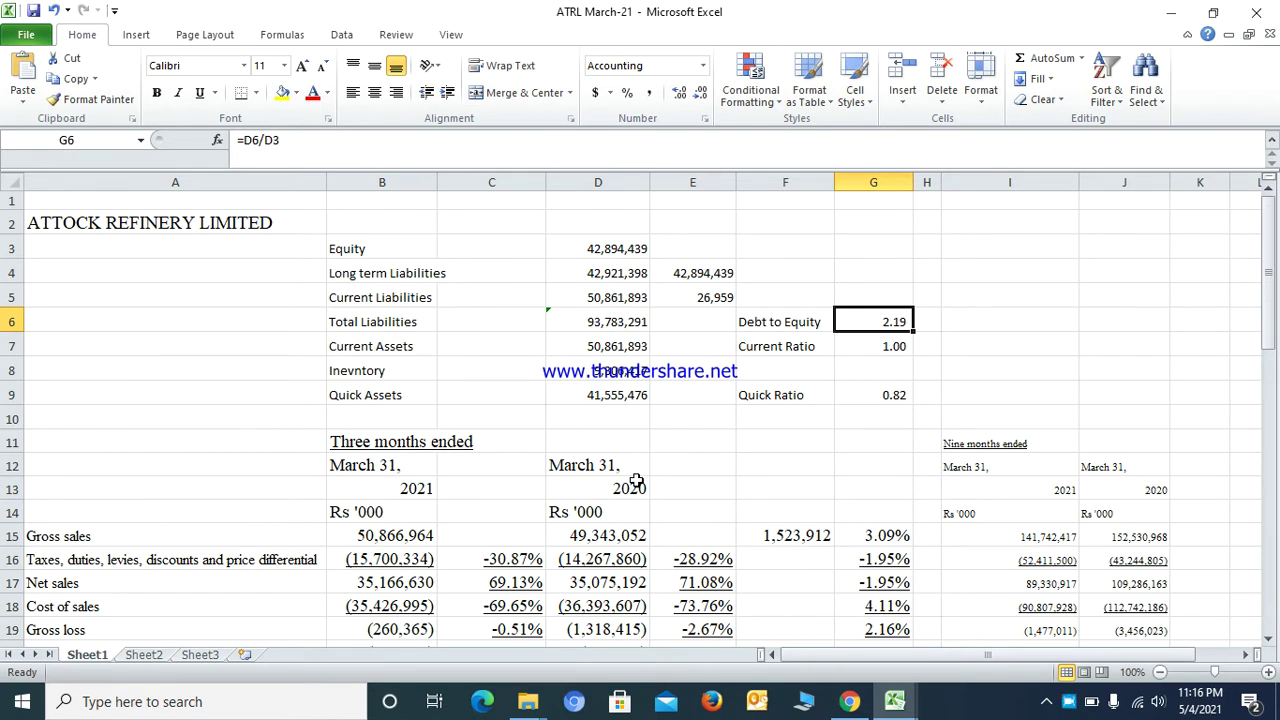
{"action": "key", "text": "Left"}
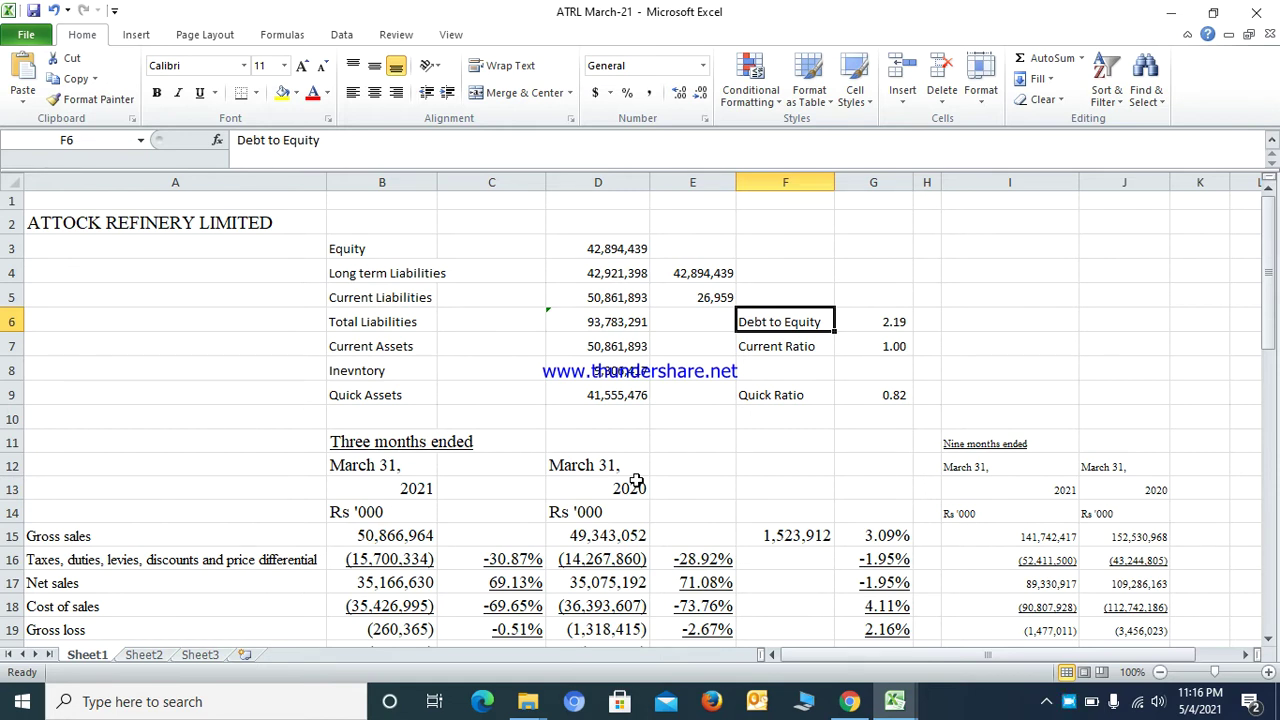
{"action": "key", "text": "Right"}
{"action": "key", "text": "Down"}
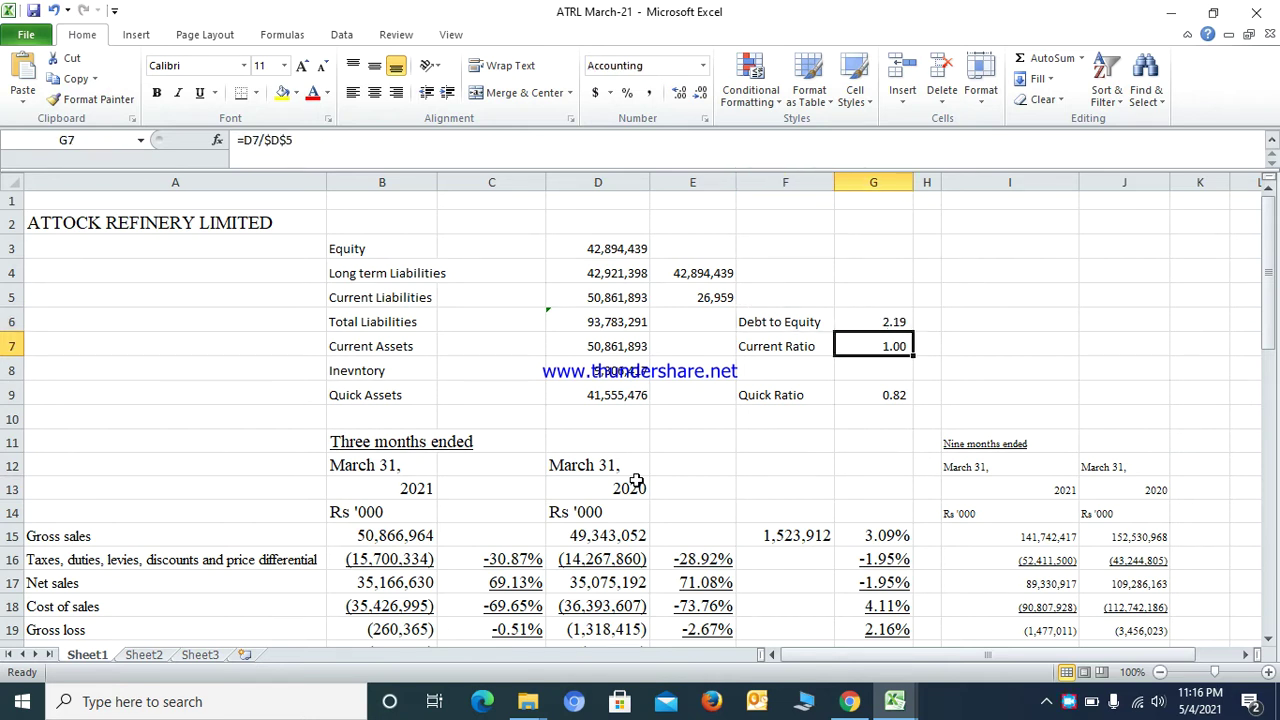
Examine the three-month gross sales difference in F15 and its percentage change in G15
{"action": "key", "text": "Down"}
{"action": "key", "text": "Down"}
{"action": "key", "text": "Down"}
{"action": "key", "text": "Down"}
{"action": "key", "text": "Down"}
{"action": "key", "text": "Down"}
{"action": "key", "text": "Down"}
{"action": "key", "text": "Down"}
{"action": "key", "text": "Down"}
{"action": "key", "text": "Down"}
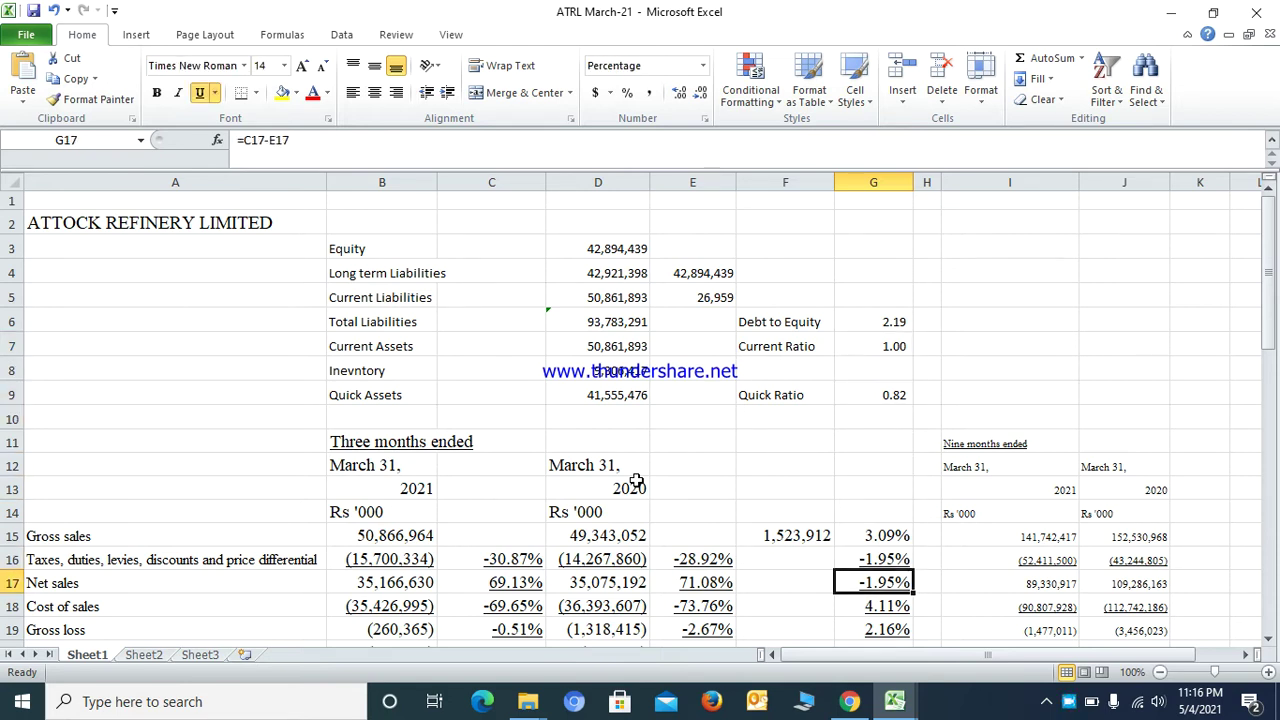
{"action": "key", "text": "Down"}
{"action": "key", "text": "Down"}
{"action": "key", "text": "Down"}
{"action": "key", "text": "Down"}
{"action": "key", "text": "Down"}
{"action": "key", "text": "Up"}
{"action": "key", "text": "Up"}
{"action": "key", "text": "Up"}
{"action": "key", "text": "Up"}
{"action": "key", "text": "Up"}
{"action": "key", "text": "Up"}
{"action": "key", "text": "Up"}
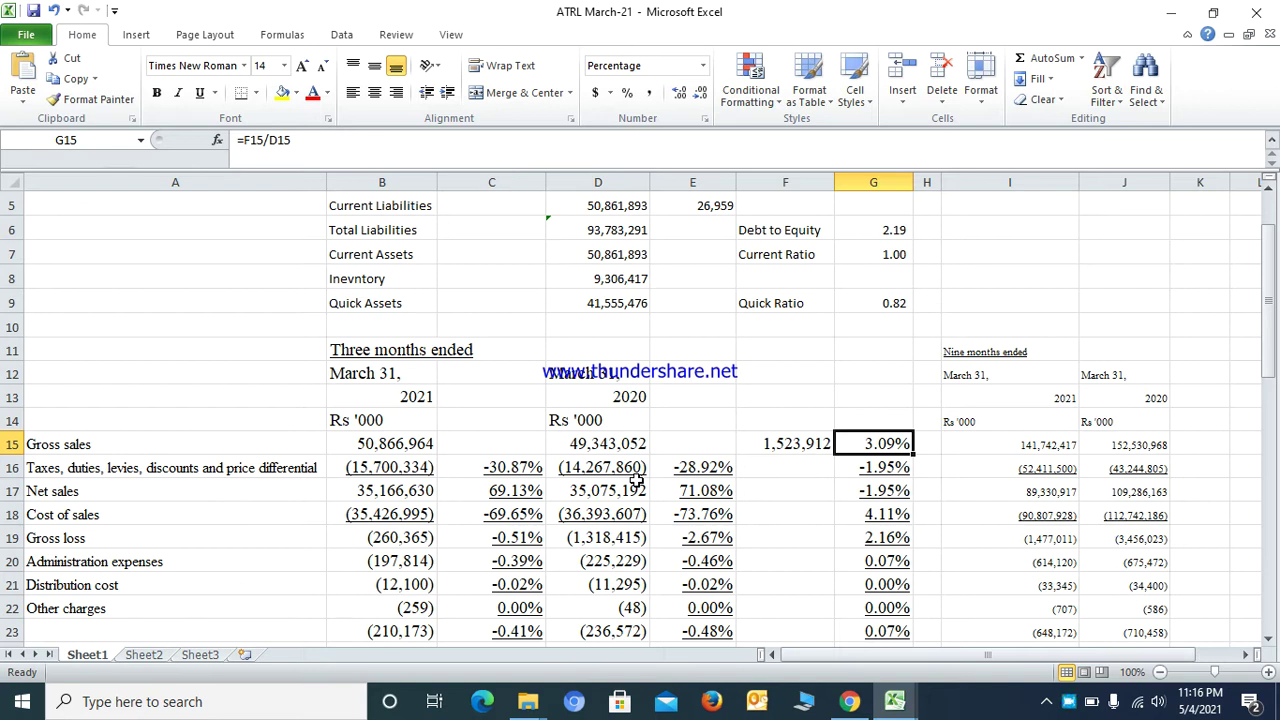
{"action": "key", "text": "Left"}
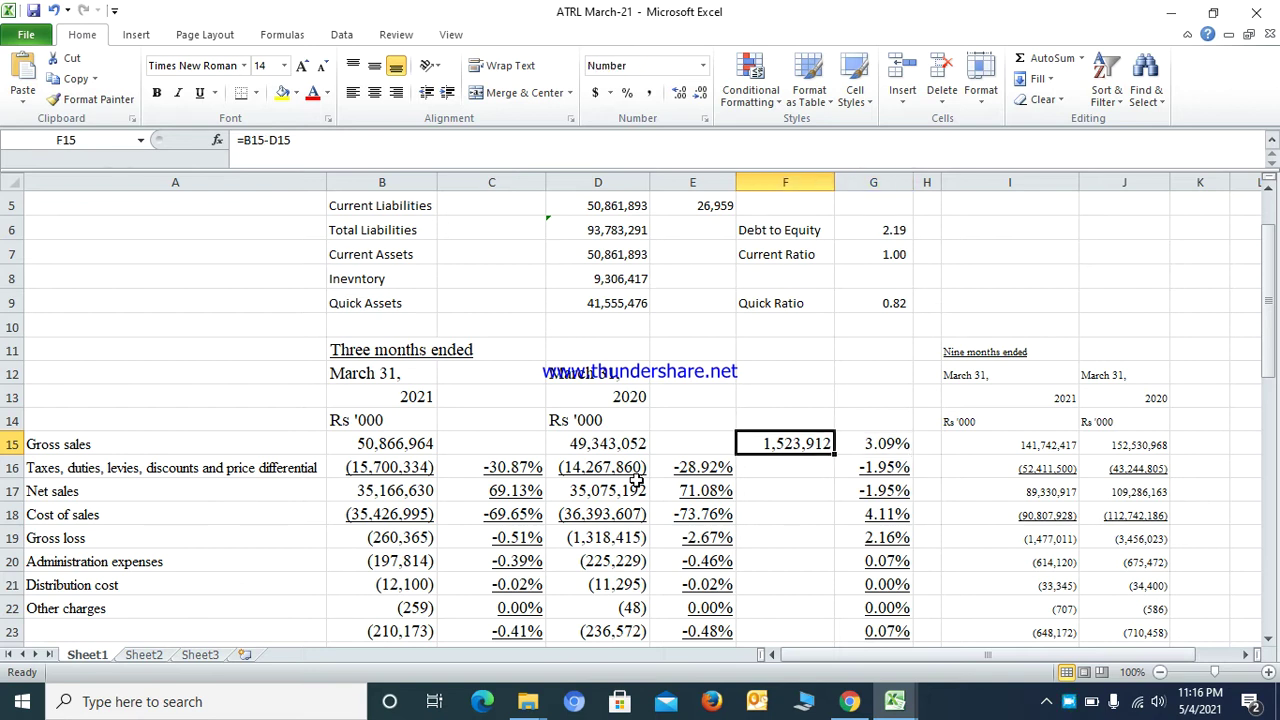
{"action": "key", "text": "Right"}
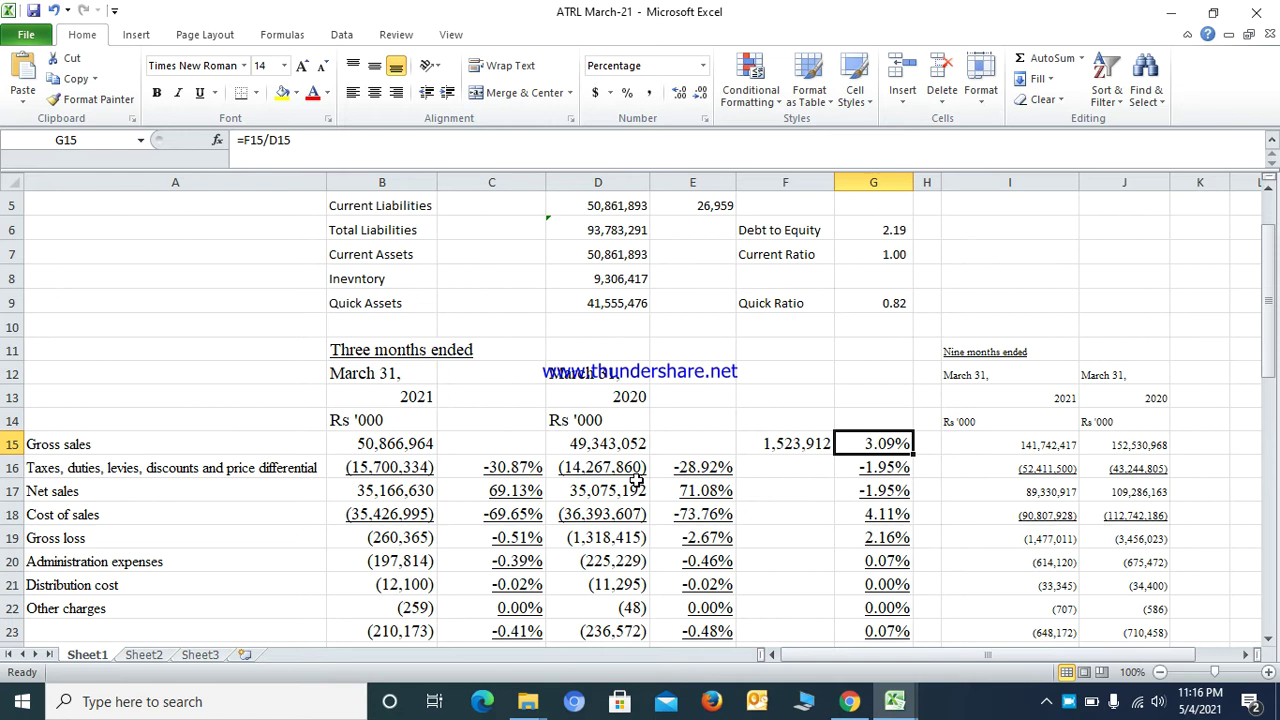
Compare the percentage changes for taxes and duties, net sales and cost of sales in G16 to G18
{"action": "key", "text": "Down"}
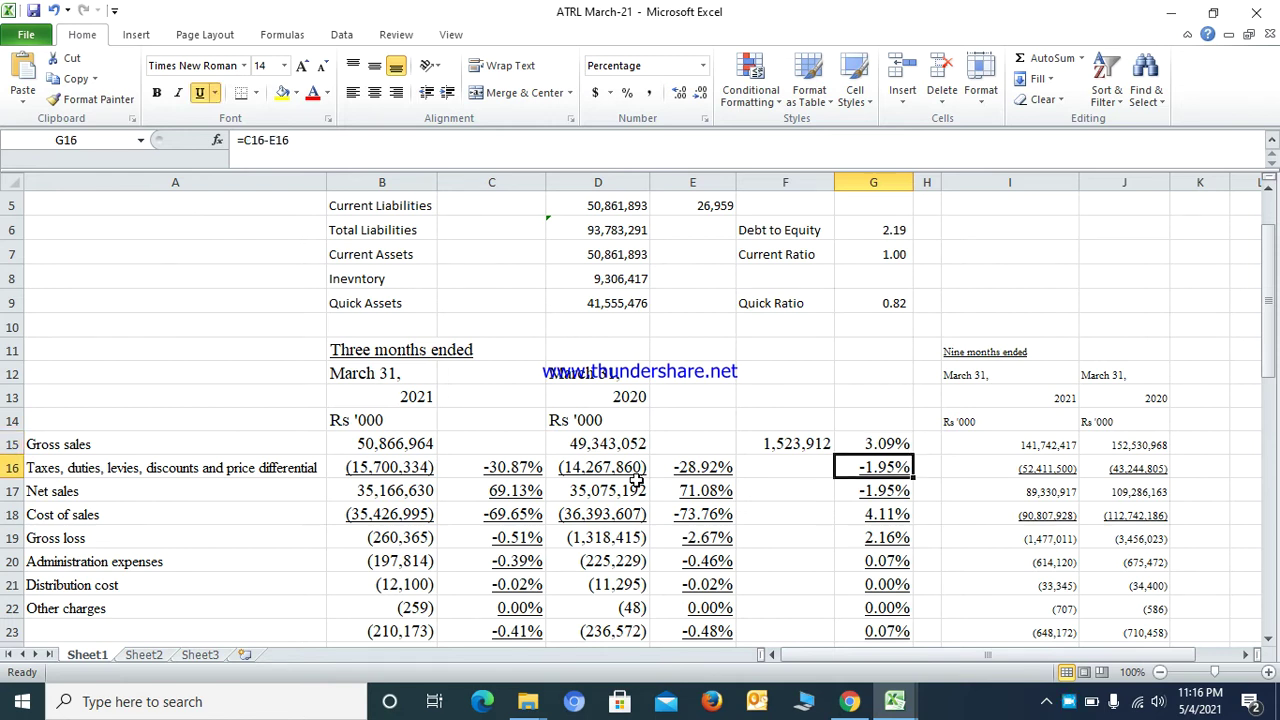
{"action": "key", "text": "Down"}
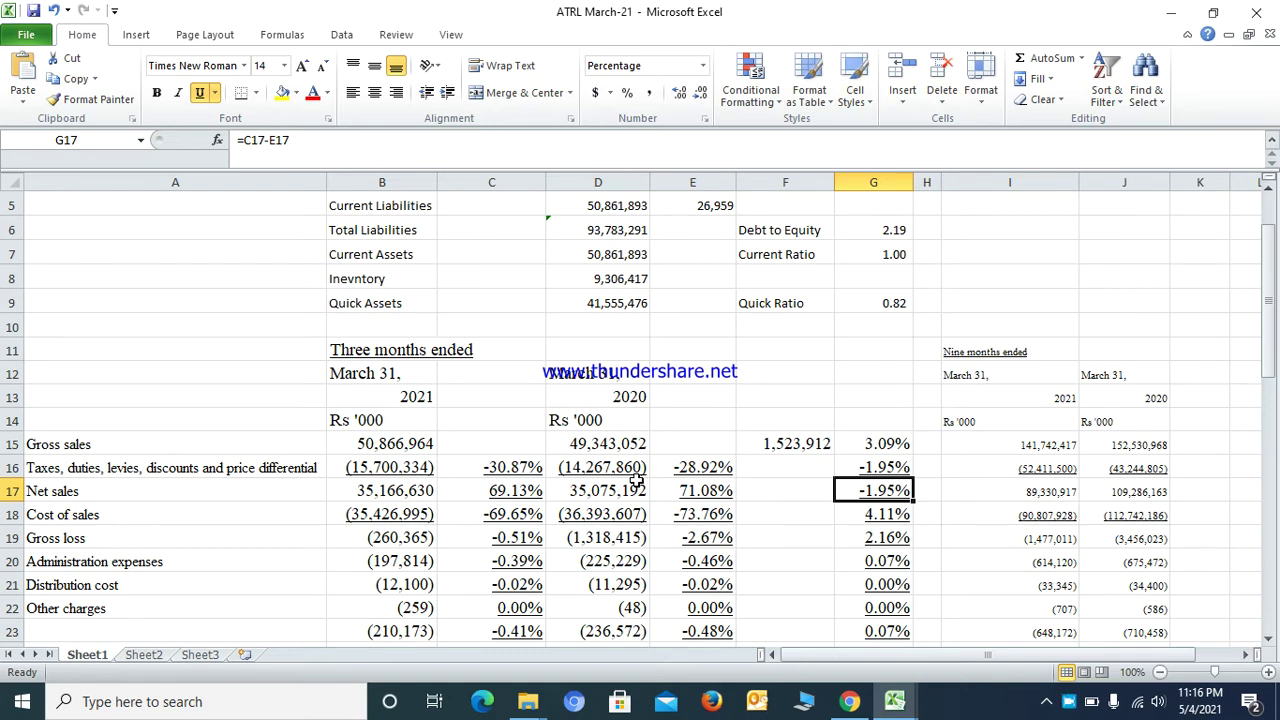
{"action": "key", "text": "Down"}
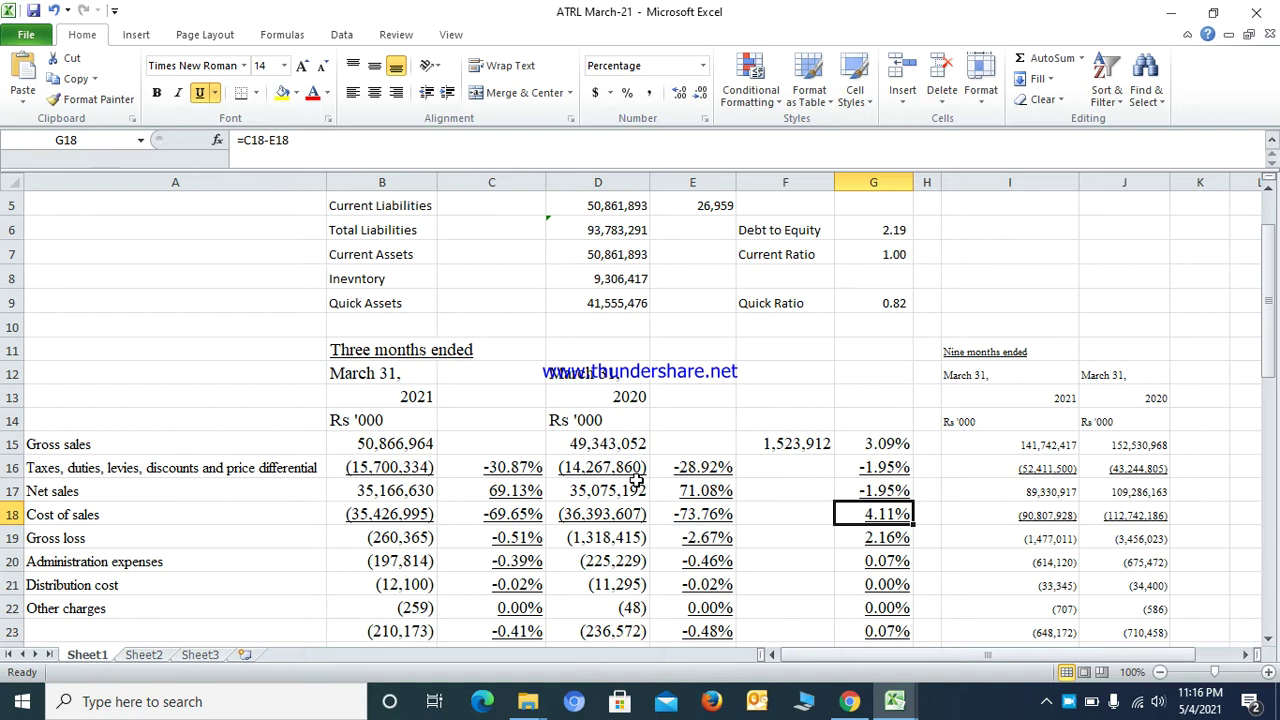
{"action": "key", "text": "Up"}
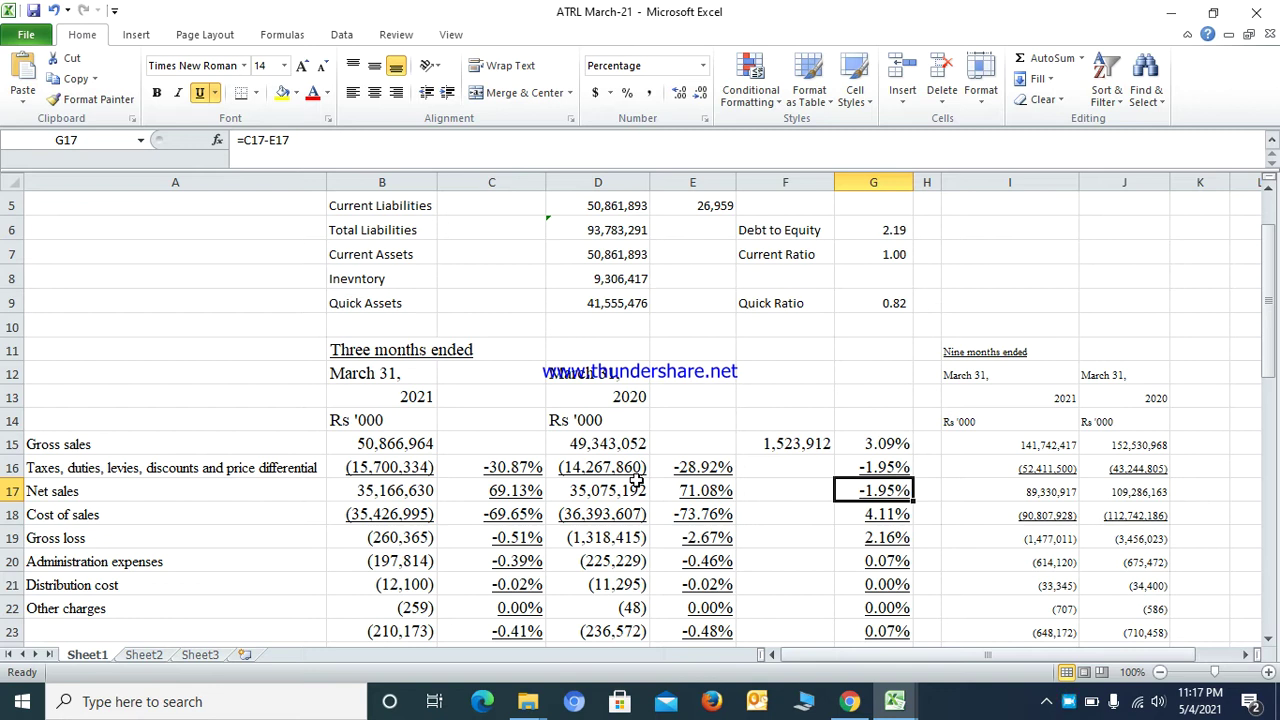
{"action": "key", "text": "Down"}
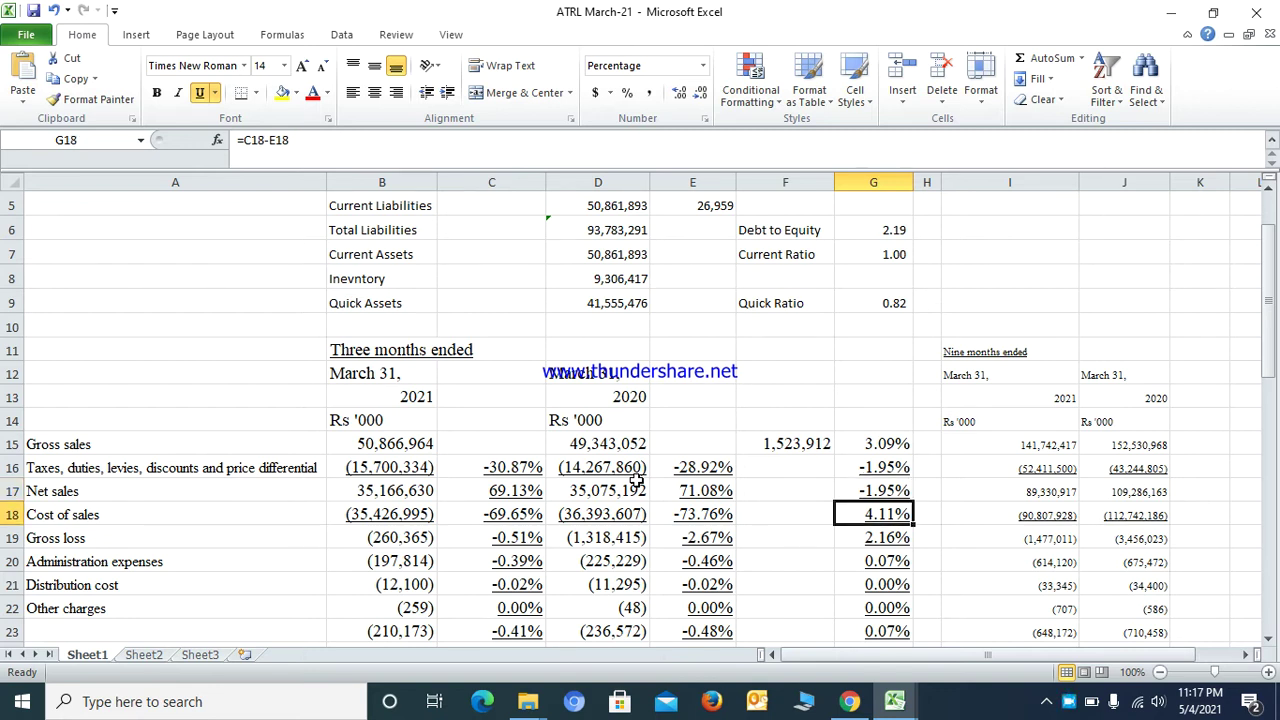
Copy the gross sales difference formula from F15 into F17 for the net sales row
{"action": "key", "text": "Up"}
{"action": "key", "text": "Left"}
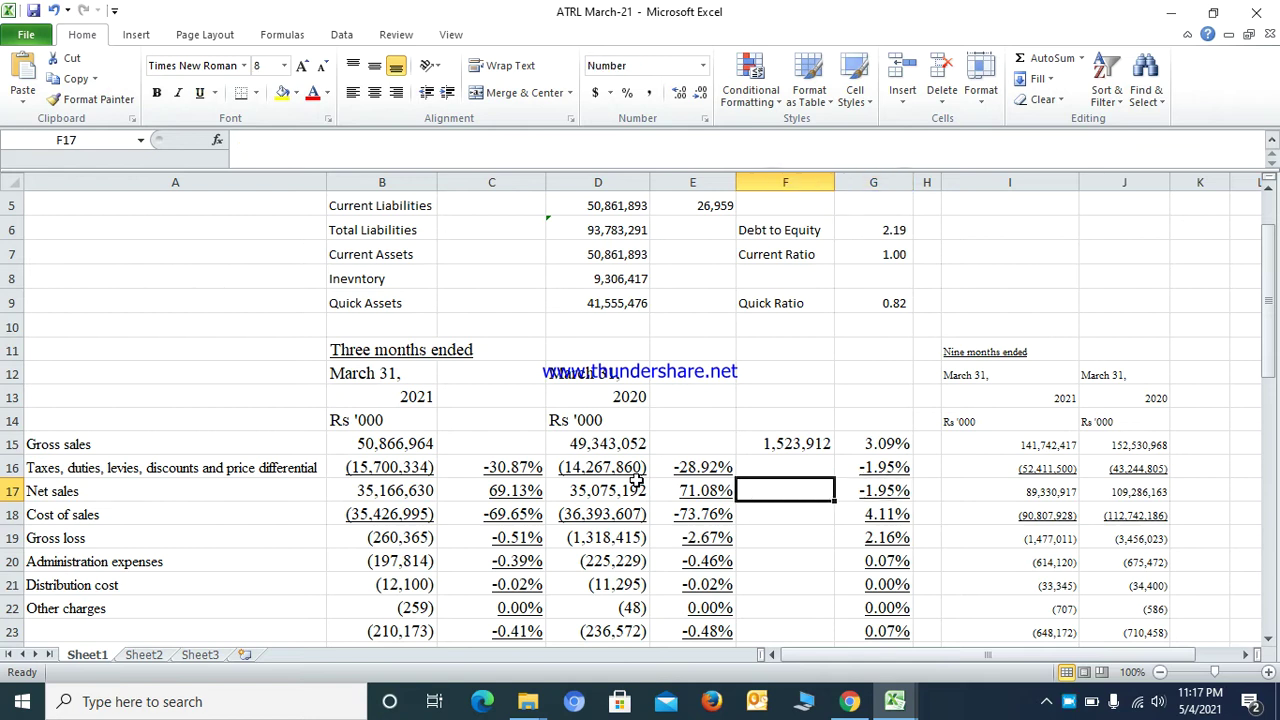
{"action": "key", "text": "Up"}
{"action": "key", "text": "Up"}
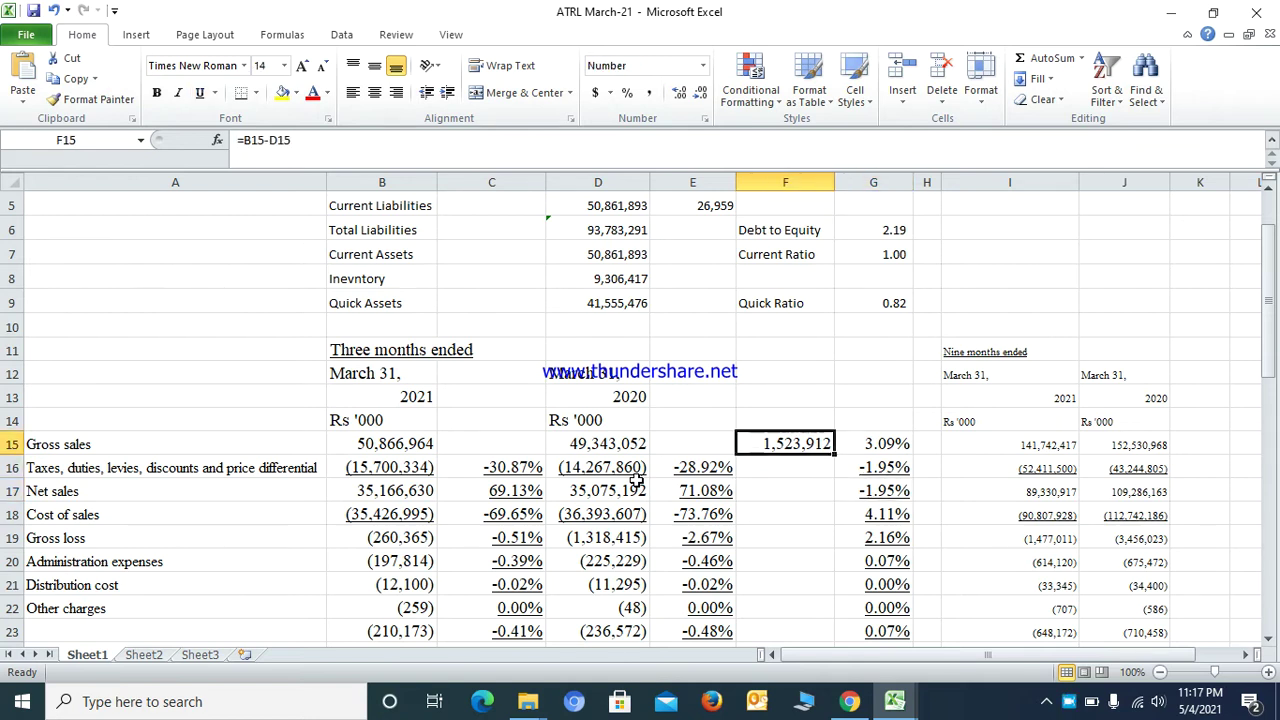
{"action": "key", "text": "ctrl+c"}
{"action": "key", "text": "Down"}
{"action": "key", "text": "Down"}
{"action": "key", "text": "Return"}
Examine the percentage changes for gross loss, administration expenses, distribution cost and other charges in G19 to G22
{"action": "key", "text": "Right"}
{"action": "key", "text": "Down"}
{"action": "key", "text": "Down"}
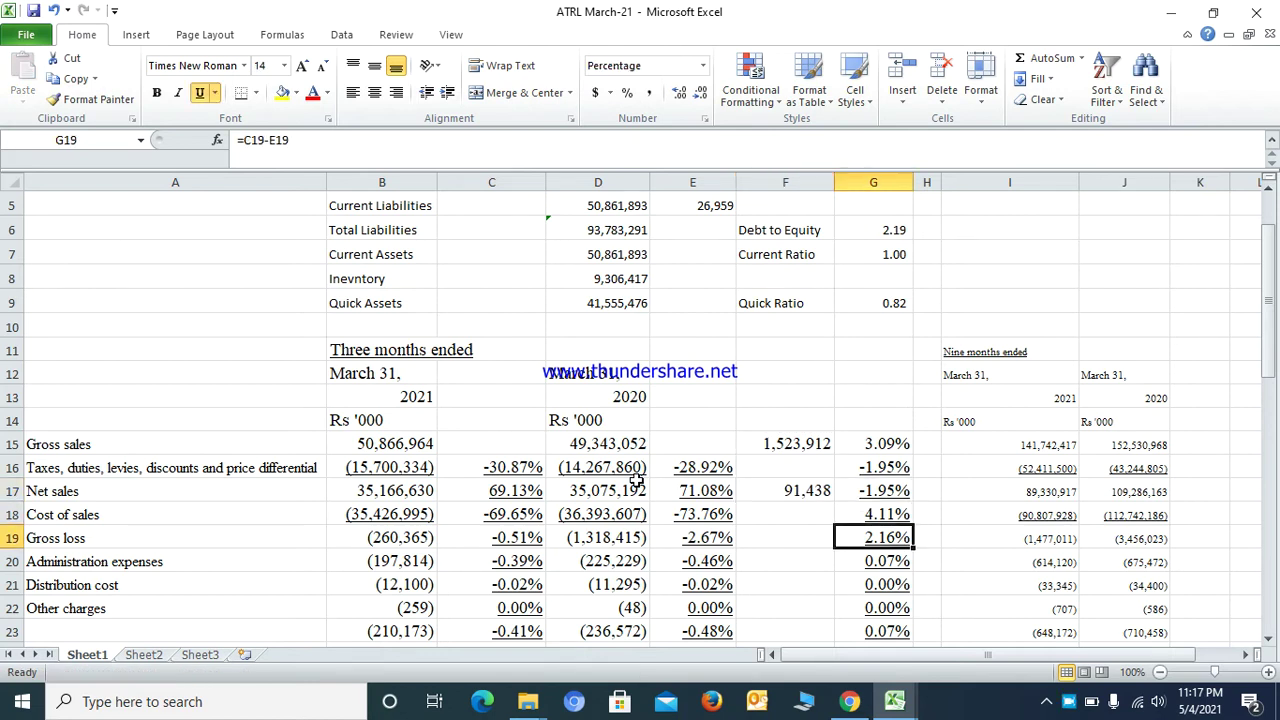
{"action": "key", "text": "Down"}
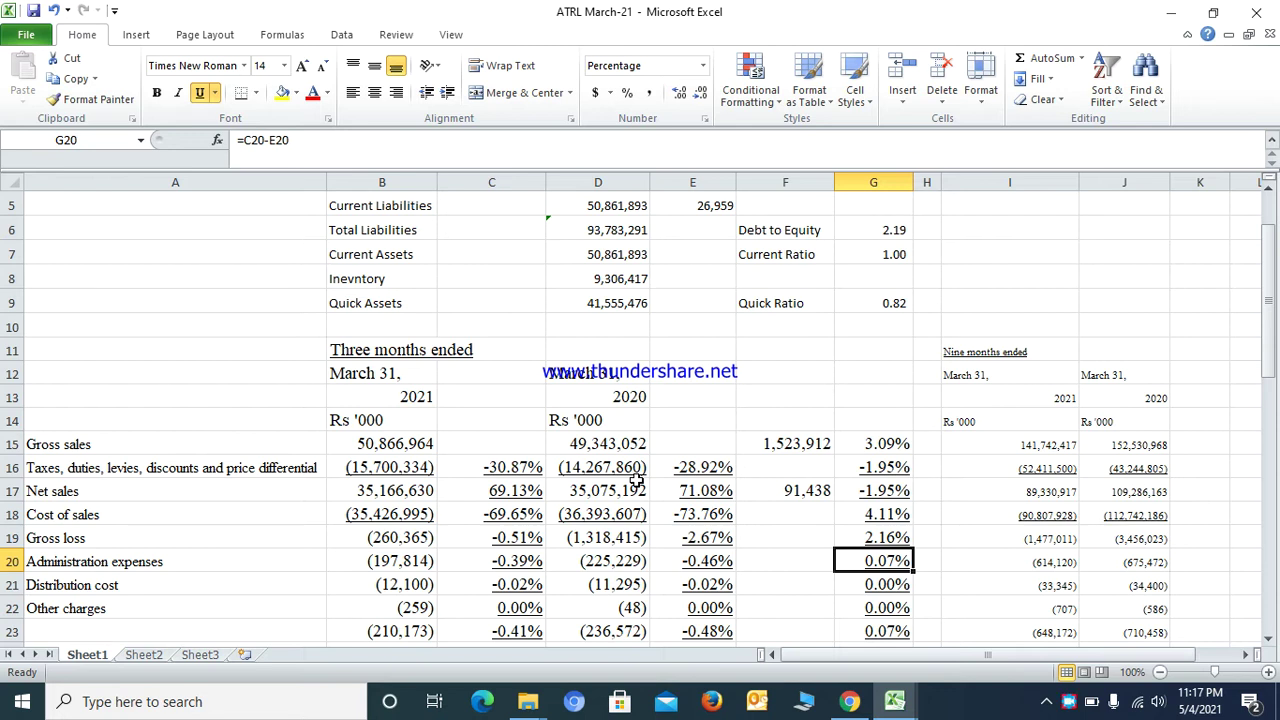
{"action": "key", "text": "Down"}
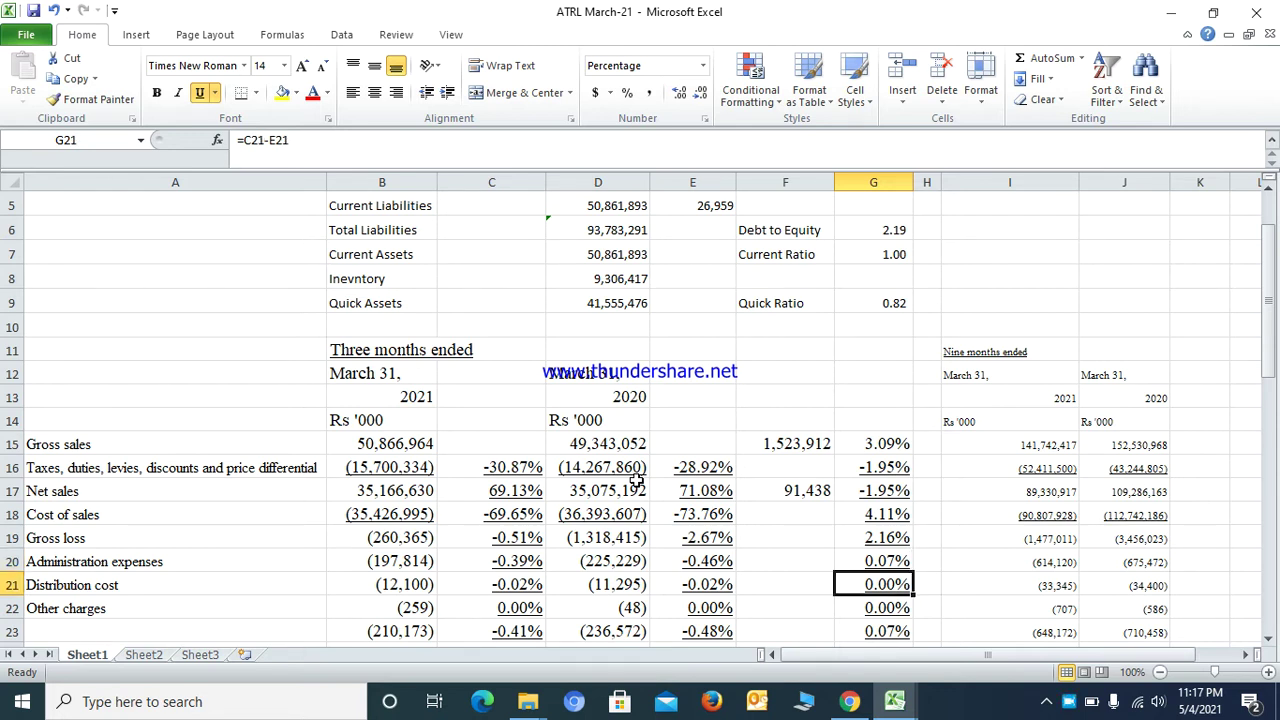
{"action": "key", "text": "Down"}
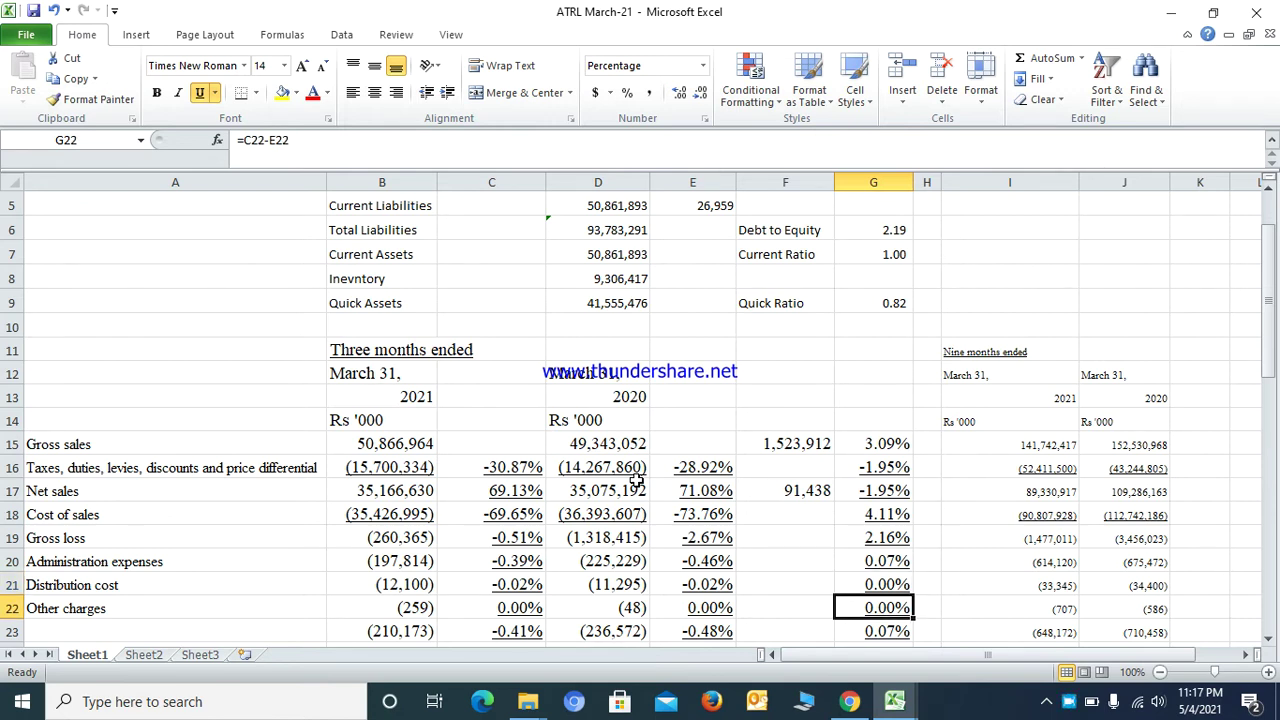
Examine the percentage changes from other income through finance cost in G24 to G27
{"action": "key", "text": "Down"}
{"action": "key", "text": "Down"}
{"action": "key", "text": "Down"}
{"action": "key", "text": "Down"}
{"action": "key", "text": "Down"}
{"action": "key", "text": "Down"}
{"action": "key", "text": "Down"}
{"action": "key", "text": "Down"}
{"action": "key", "text": "Up"}
{"action": "key", "text": "Up"}
{"action": "key", "text": "Up"}
{"action": "key", "text": "Down"}
{"action": "key", "text": "Up"}
{"action": "key", "text": "Up"}
{"action": "key", "text": "Up"}
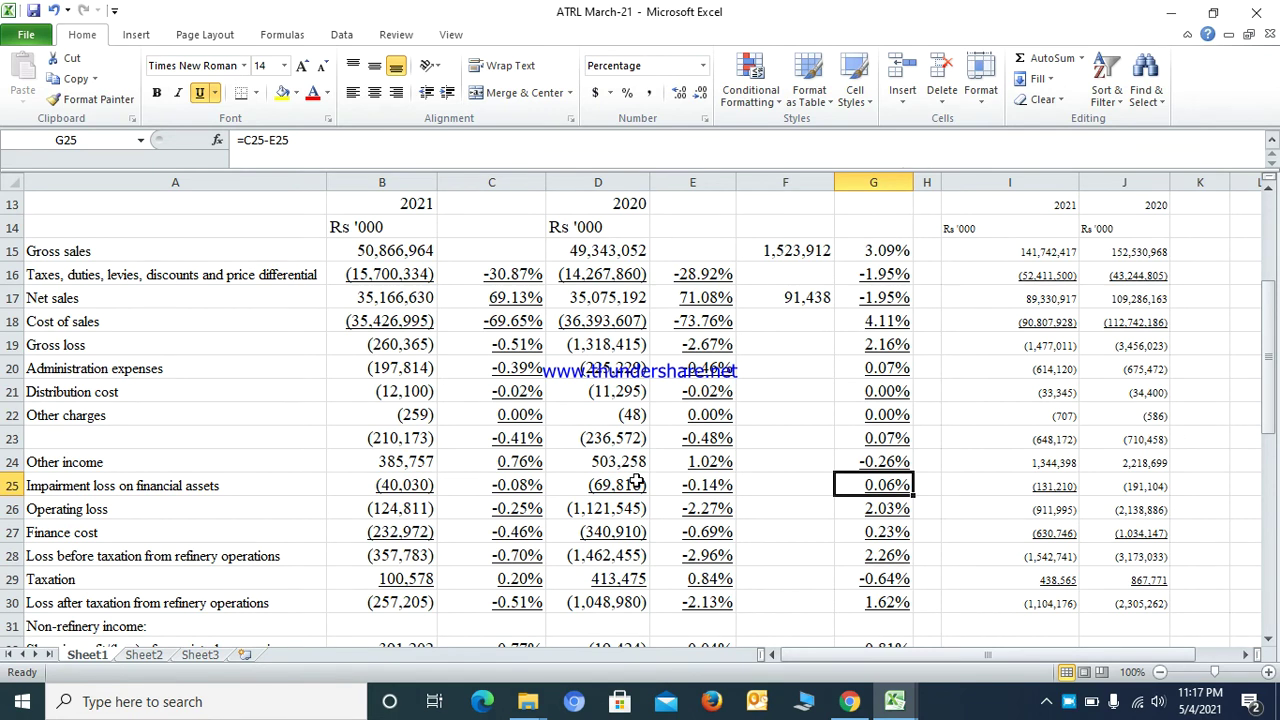
{"action": "key", "text": "Up"}
{"action": "key", "text": "Down"}
{"action": "key", "text": "Down"}
{"action": "key", "text": "Down"}
{"action": "key", "text": "Down"}
{"action": "key", "text": "Down"}
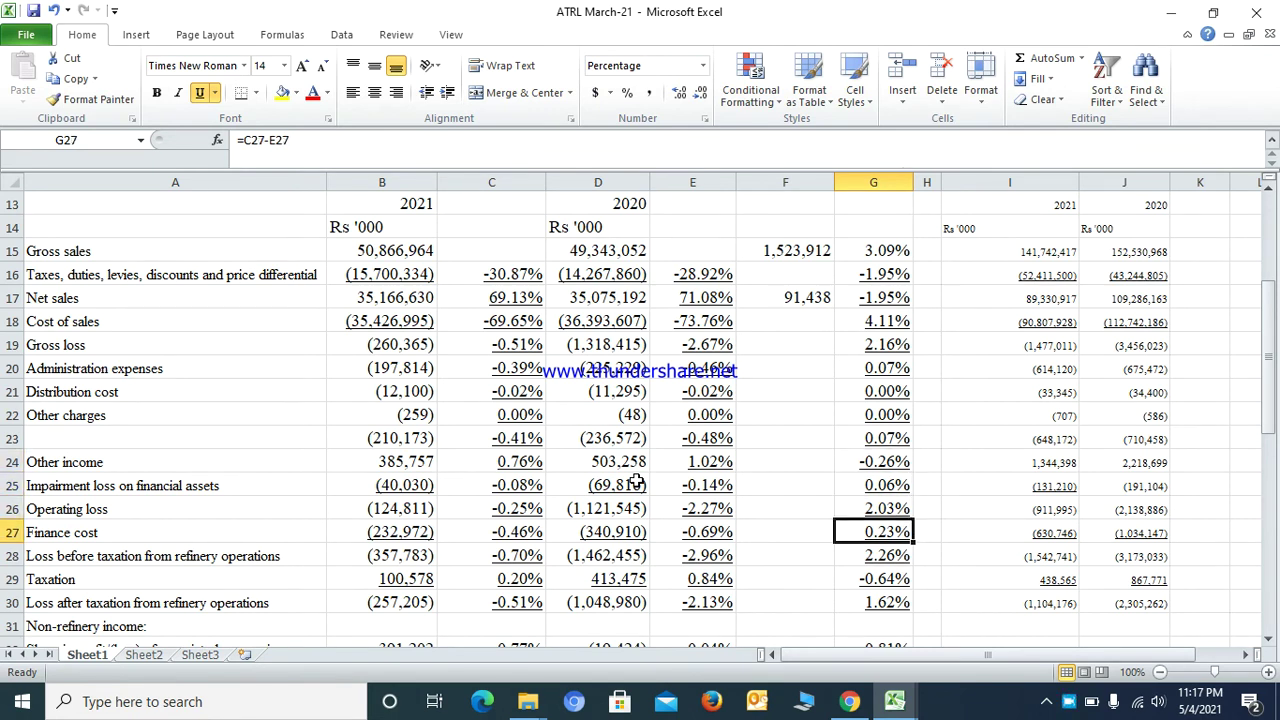
Examine the percentage changes from loss before taxation through profit after taxation, including the share in associated companies, in G28 to G33
{"action": "key", "text": "Down"}
{"action": "key", "text": "Down"}
{"action": "key", "text": "Down"}
{"action": "key", "text": "Down"}
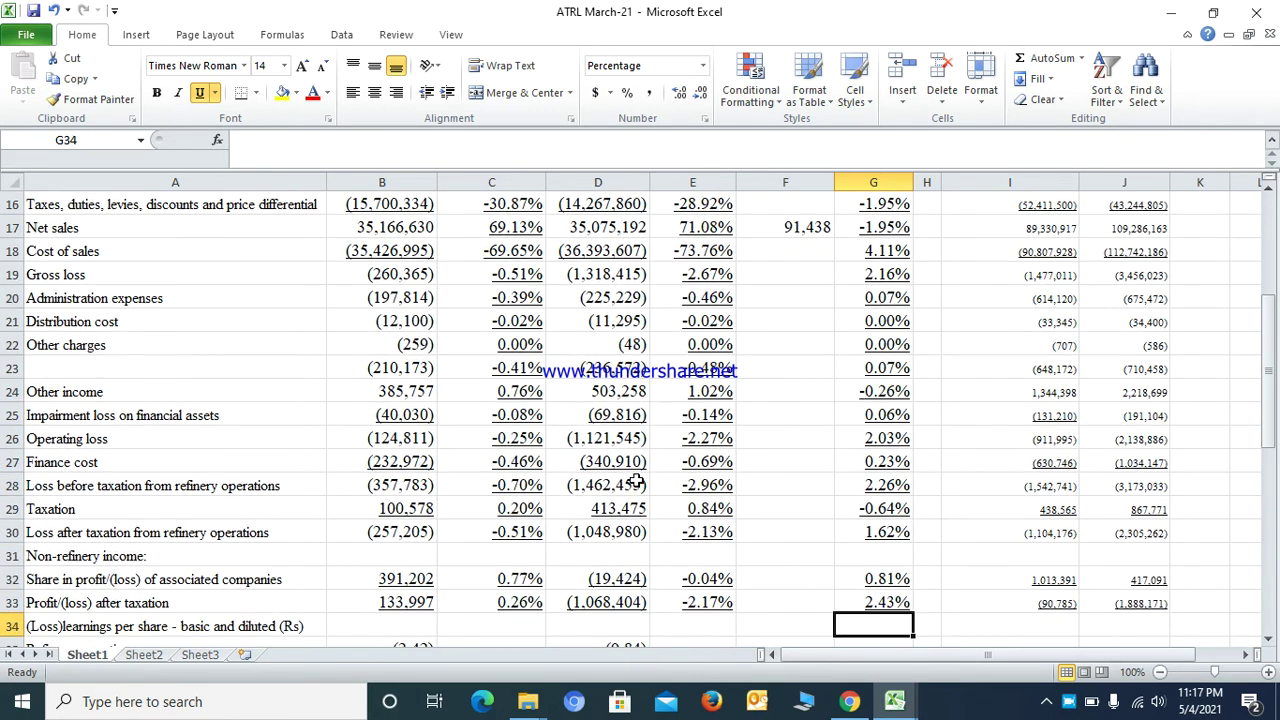
{"action": "key", "text": "Up"}
{"action": "key", "text": "Up"}
{"action": "key", "text": "Up"}
{"action": "key", "text": "Up"}
{"action": "key", "text": "Up"}
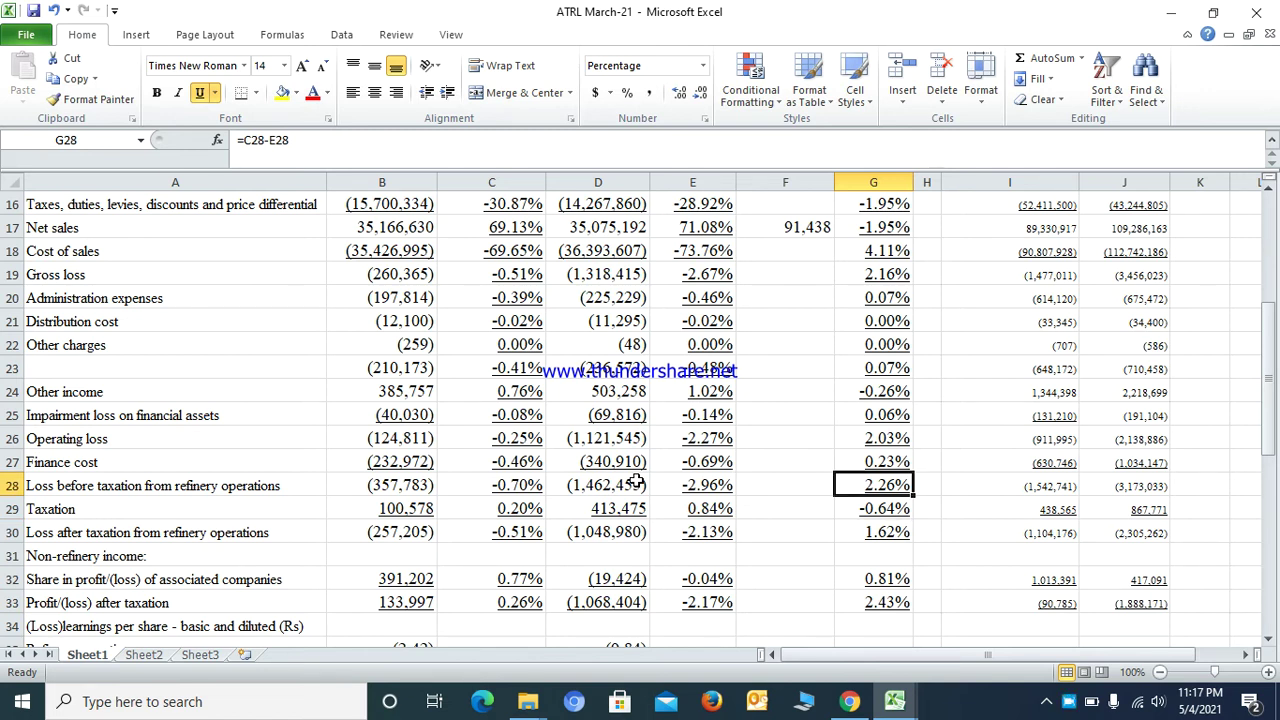
{"action": "key", "text": "Down"}
{"action": "key", "text": "Down"}
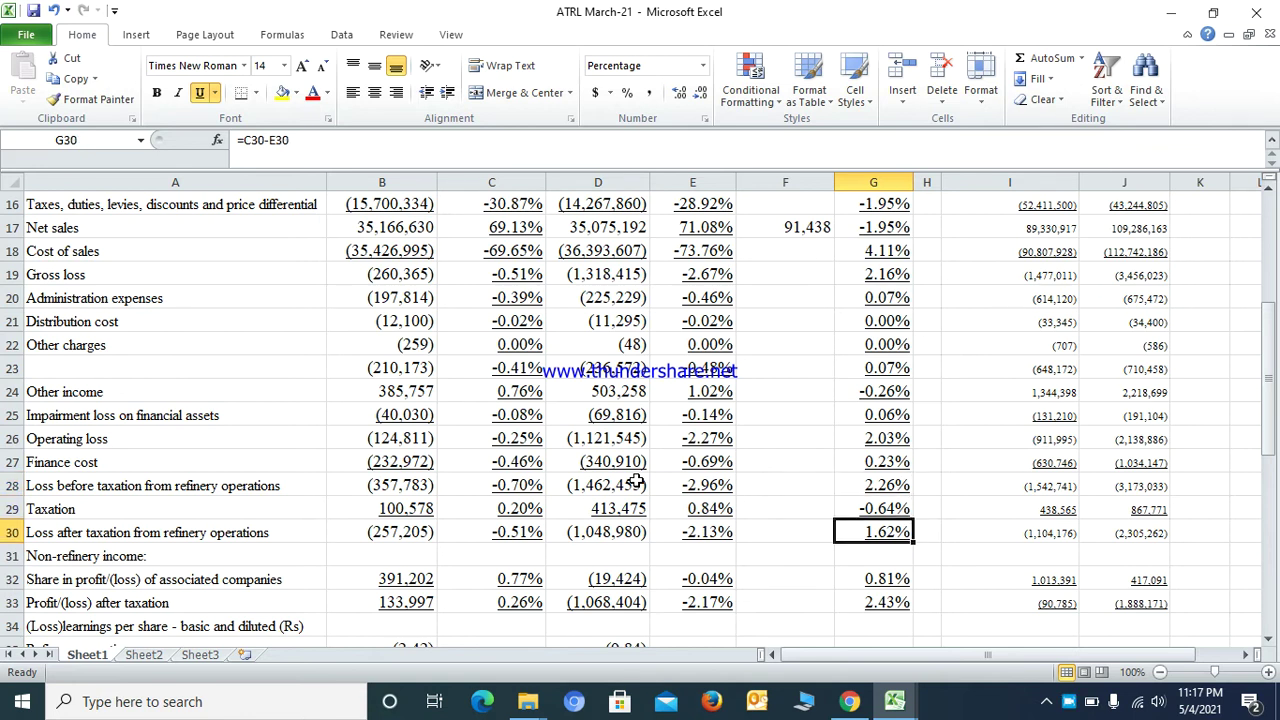
{"action": "key", "text": "Down"}
{"action": "key", "text": "Down"}
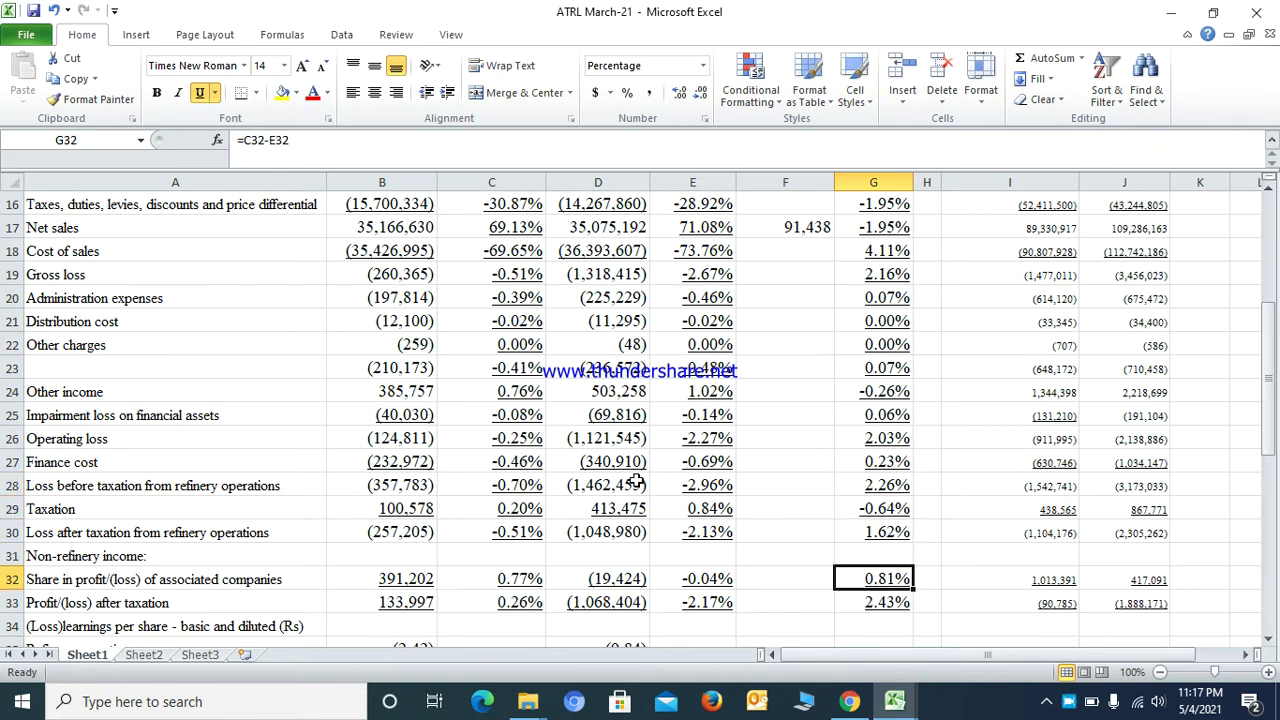
{"action": "key", "text": "Up"}
{"action": "key", "text": "Up"}
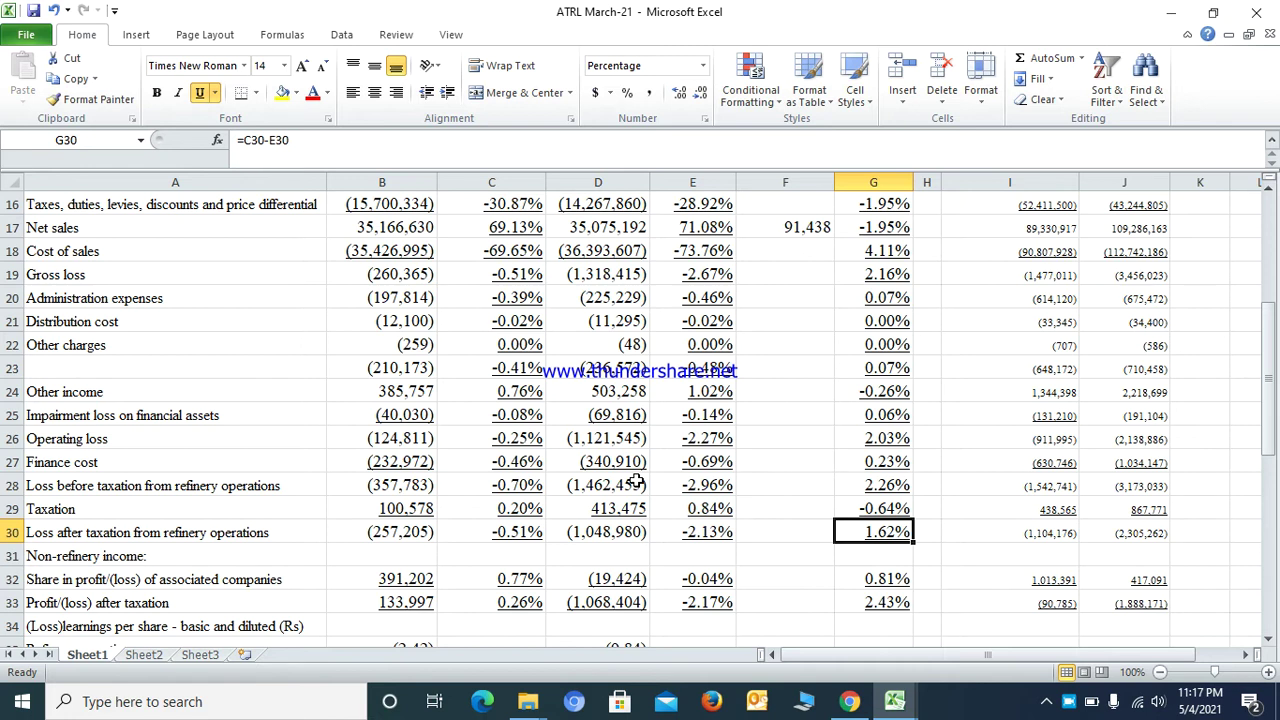
{"action": "key", "text": "Down"}
{"action": "key", "text": "Down"}
{"action": "key", "text": "Down"}
{"action": "key", "text": "Down"}
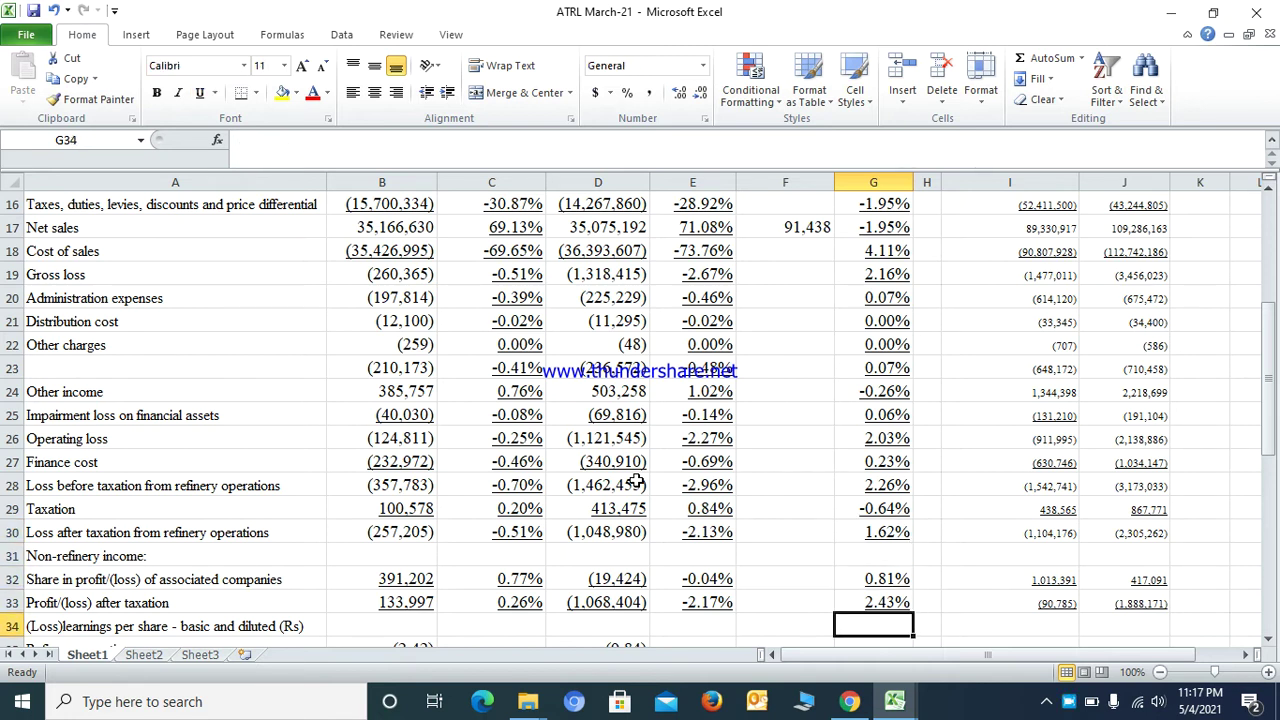
{"action": "key", "text": "Down"}
{"action": "key", "text": "Up"}
{"action": "key", "text": "Up"}
{"action": "key", "text": "Up"}
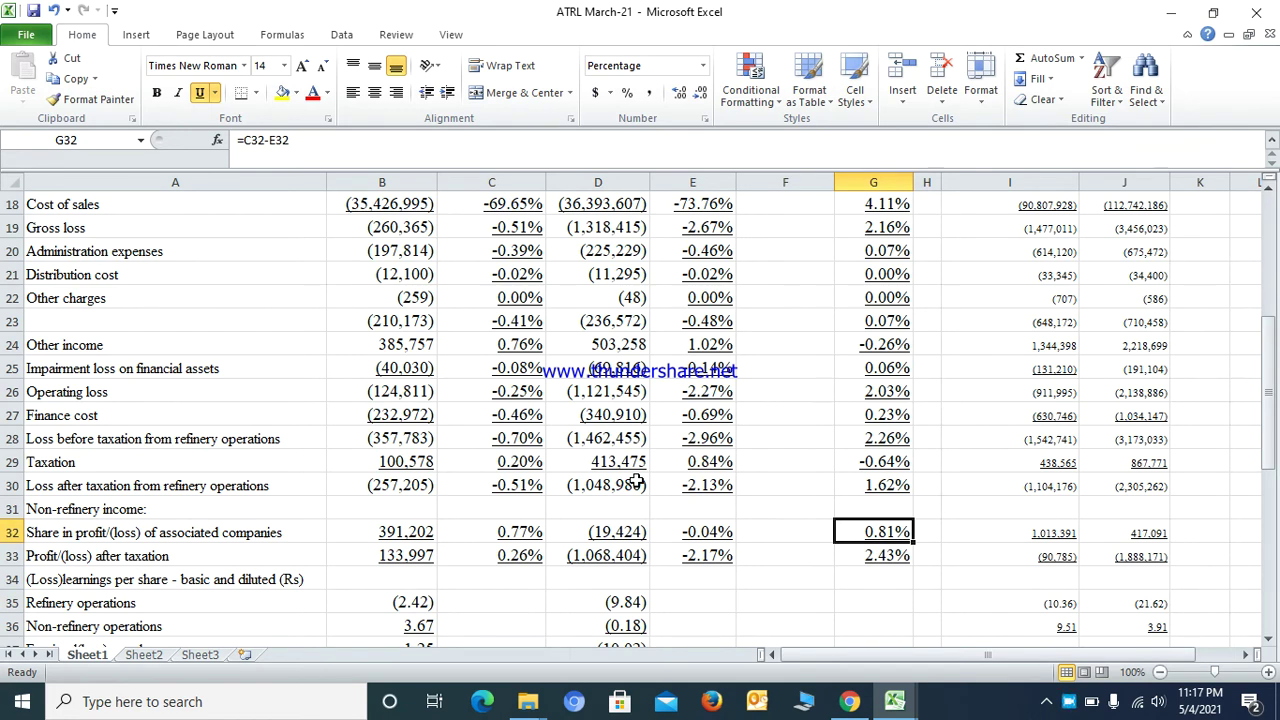
{"action": "key", "text": "Down"}
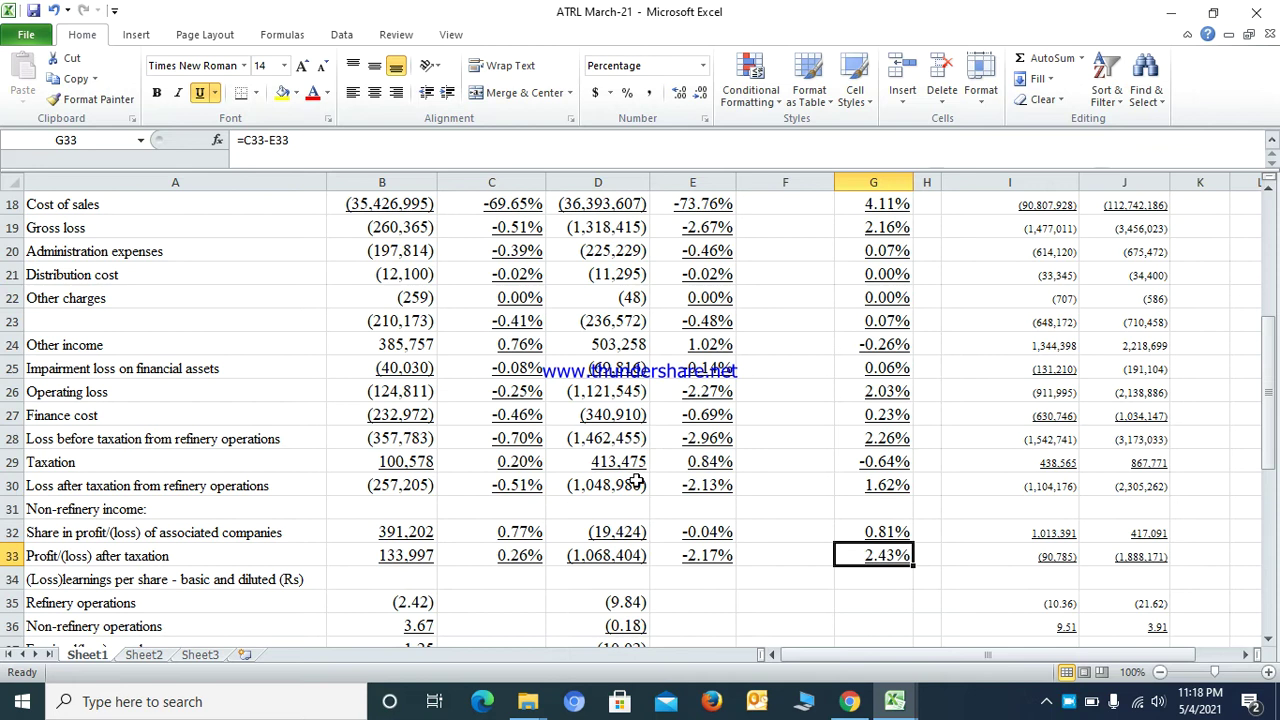
Compare the 2021 and 2020 profit/(loss) after taxation amounts and their percentages of gross sales across row 33
{"action": "key", "text": "Down"}
{"action": "key", "text": "Up"}
{"action": "key", "text": "Left"}
{"action": "key", "text": "Left"}
{"action": "key", "text": "Left"}
{"action": "key", "text": "Left"}
{"action": "key", "text": "Left"}
{"action": "key", "text": "Right"}
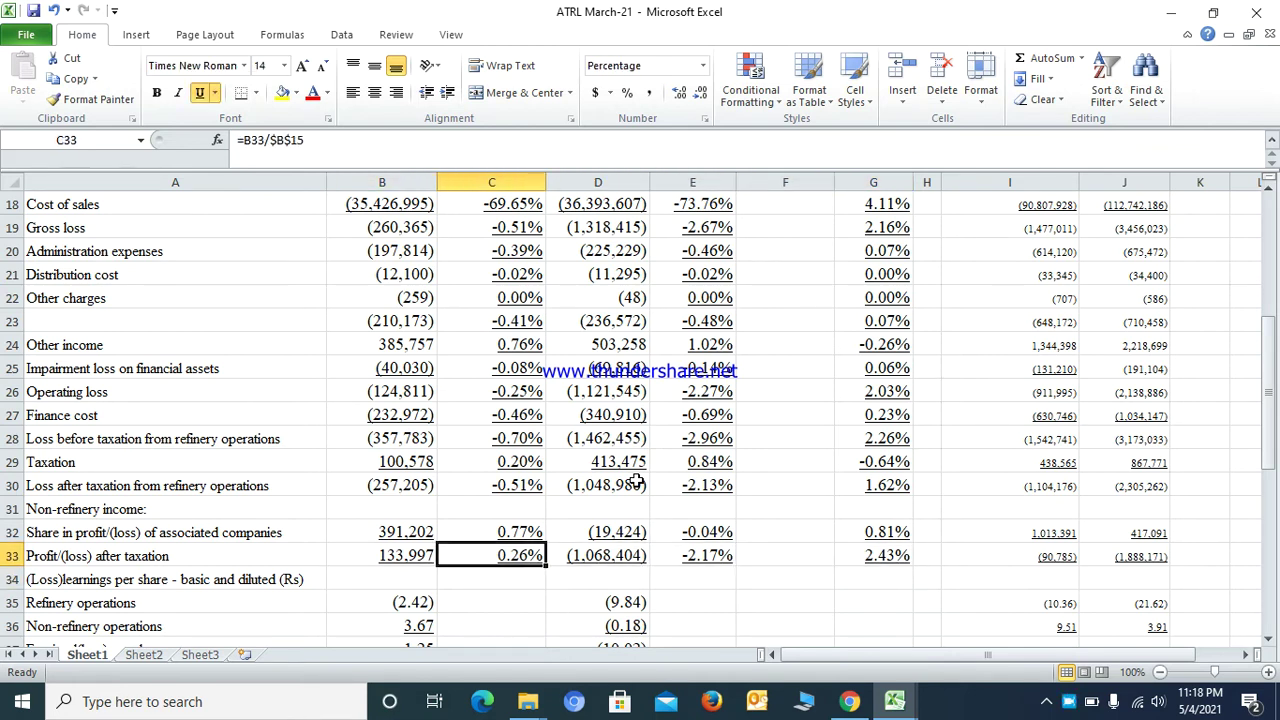
{"action": "key", "text": "Right"}
{"action": "key", "text": "Right"}
{"action": "key", "text": "Right"}
{"action": "key", "text": "Left"}
{"action": "key", "text": "Left"}
{"action": "key", "text": "Left"}
{"action": "key", "text": "Left"}
{"action": "key", "text": "Right"}
{"action": "key", "text": "Right"}
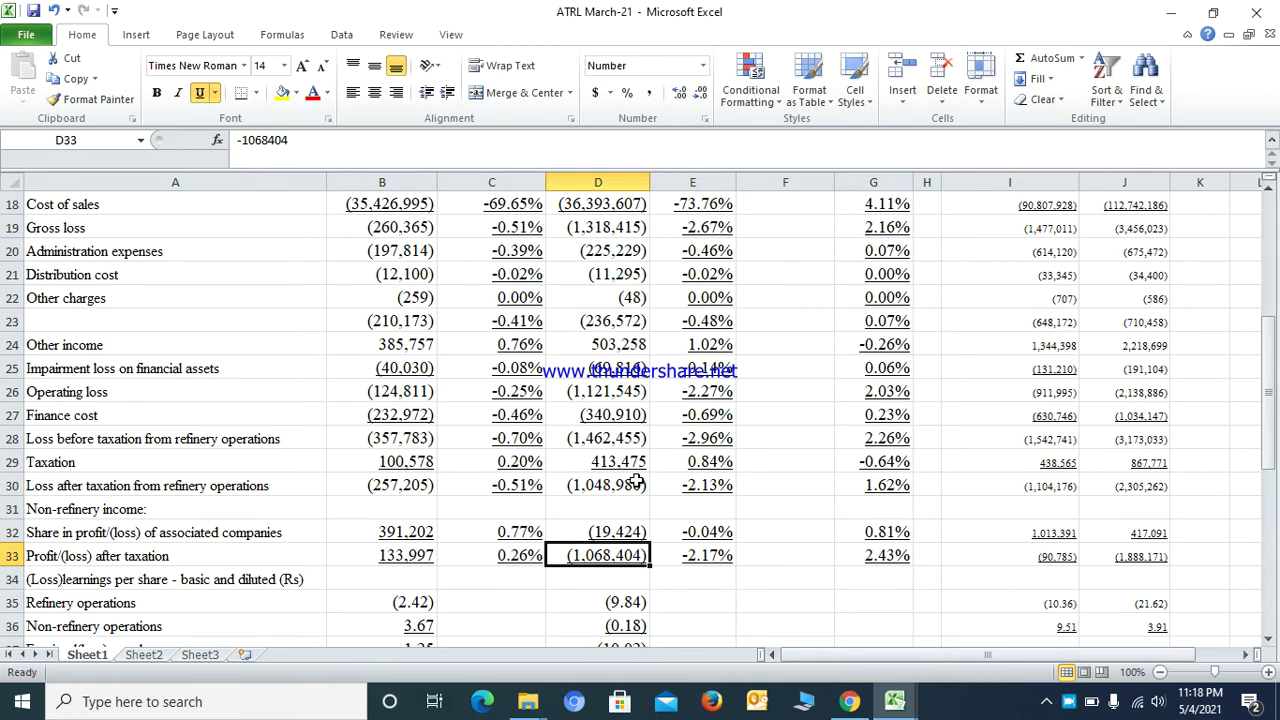
{"action": "key", "text": "Right"}
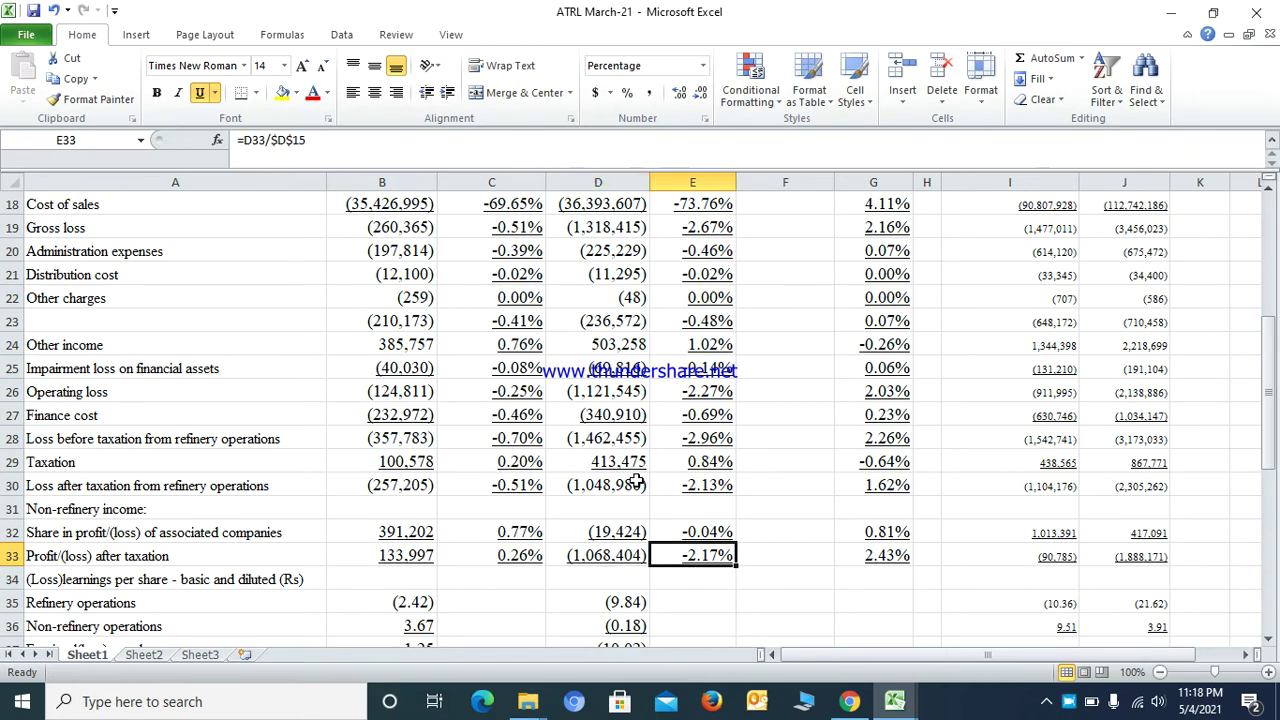
Check the per-share rows for refinery and non-refinery operations and return to the profit after taxation change in G33
{"action": "key", "text": "Down"}
{"action": "key", "text": "Down"}
{"action": "key", "text": "Down"}
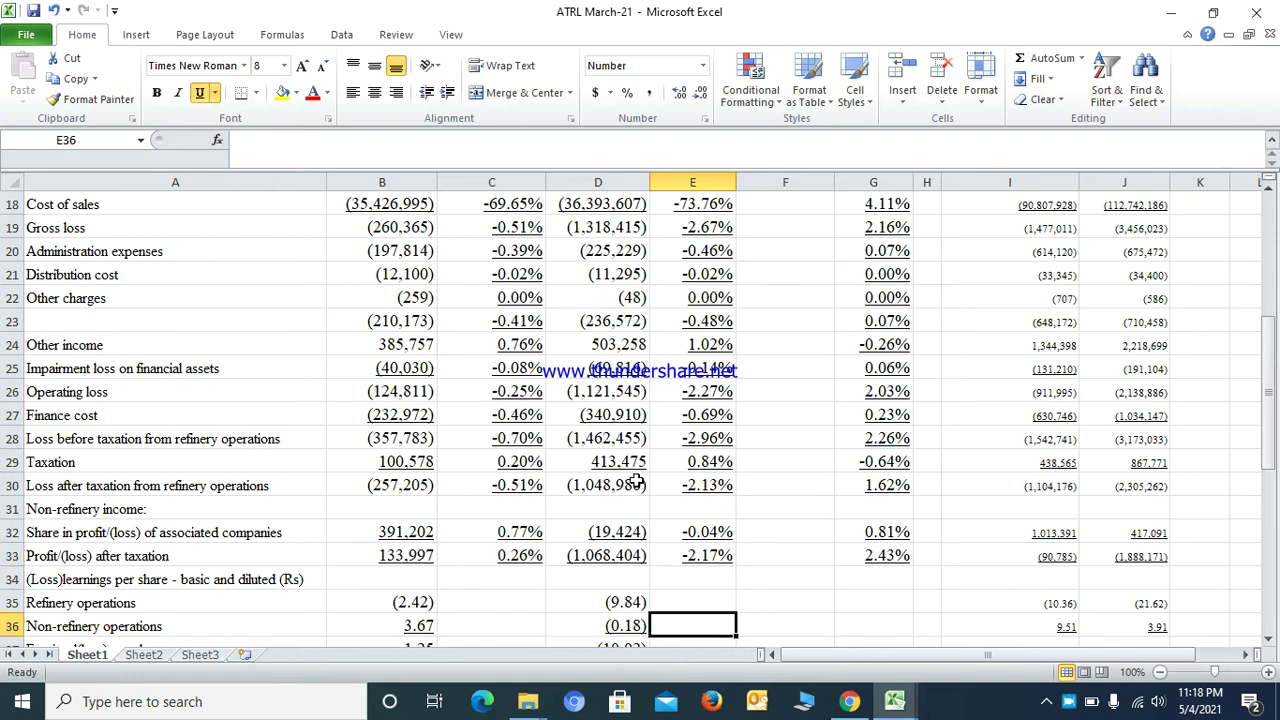
{"action": "key", "text": "Up"}
{"action": "key", "text": "Up"}
{"action": "key", "text": "Up"}
{"action": "key", "text": "Right"}
{"action": "key", "text": "Right"}
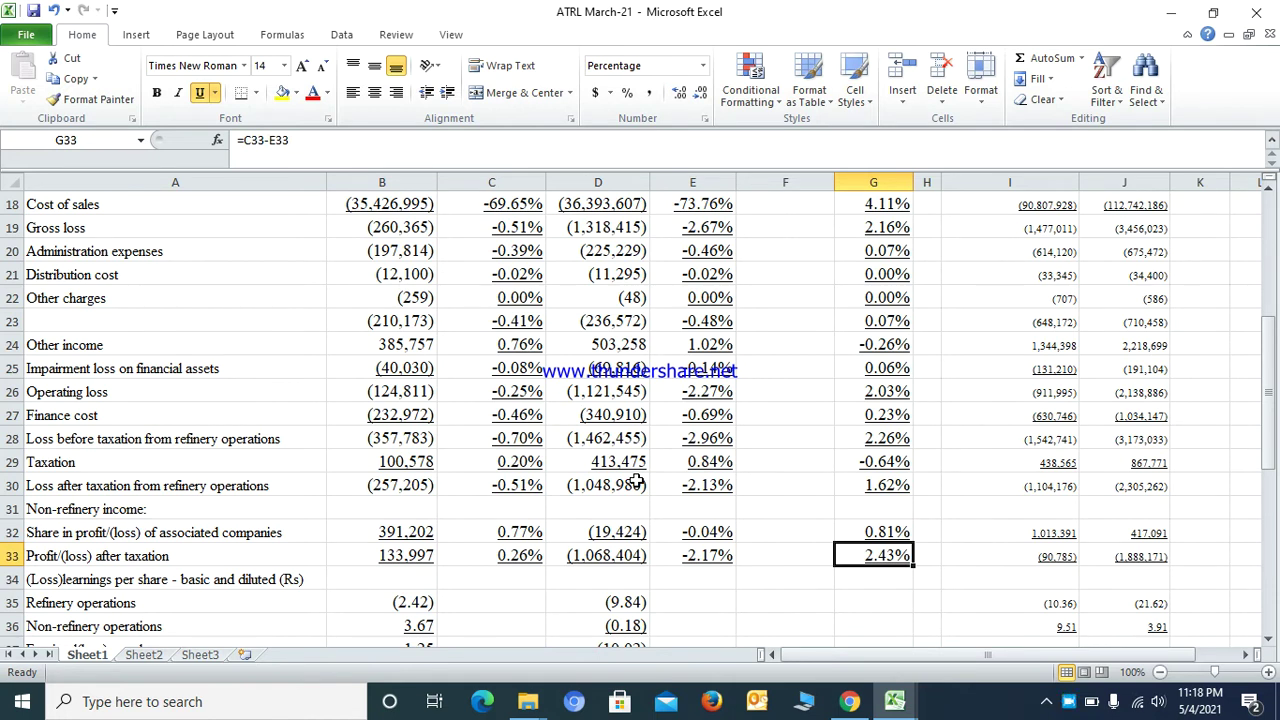
Look over the per-share rows and the valuation notes below the income statement, down to row 43
{"action": "key", "text": "Down"}
{"action": "key", "text": "Down"}
{"action": "key", "text": "Down"}
{"action": "key", "text": "Down"}
{"action": "key", "text": "Down"}
{"action": "key", "text": "Down"}
{"action": "key", "text": "Down"}
{"action": "key", "text": "Down"}
{"action": "key", "text": "Down"}
{"action": "key", "text": "Down"}
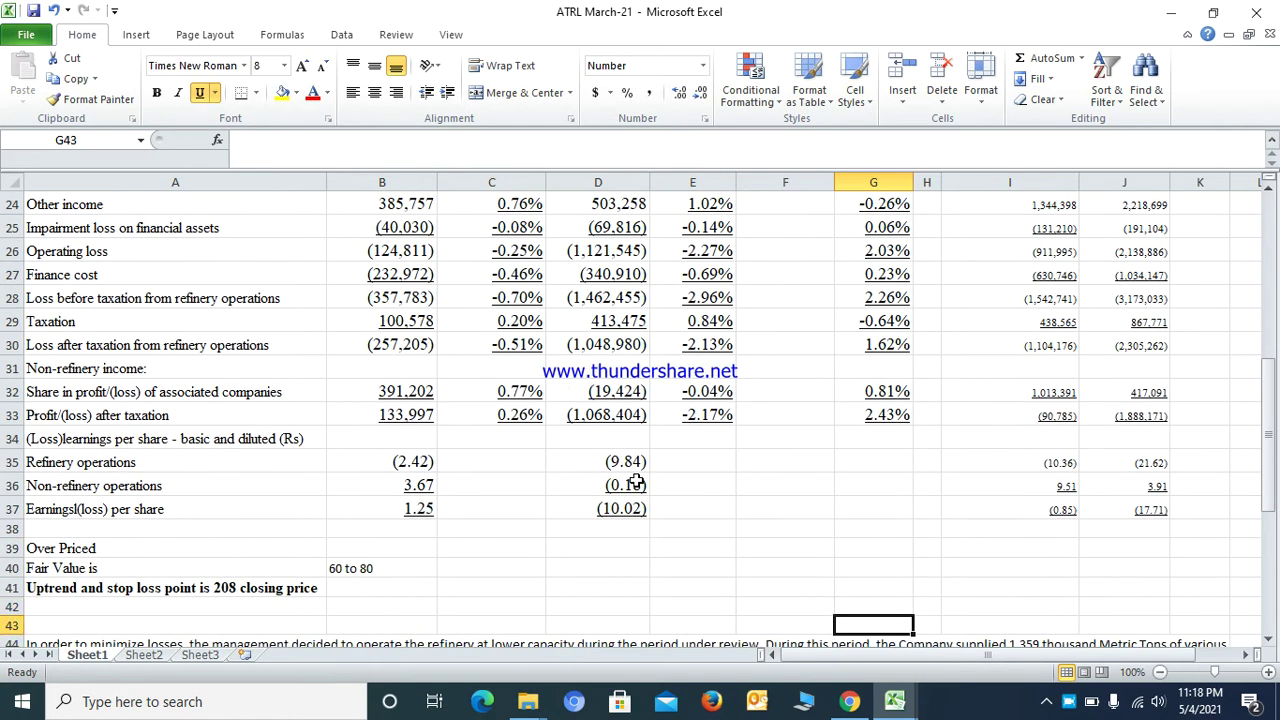
Check the 2021 three-month earnings/(loss) per share in B37
{"action": "key", "text": "Up"}
{"action": "key", "text": "Up"}
{"action": "key", "text": "Up"}
{"action": "key", "text": "Up"}
{"action": "key", "text": "Up"}
{"action": "key", "text": "Up"}
{"action": "key", "text": "Left"}
{"action": "key", "text": "Left"}
{"action": "key", "text": "Left"}
{"action": "key", "text": "Left"}
{"action": "key", "text": "Left"}
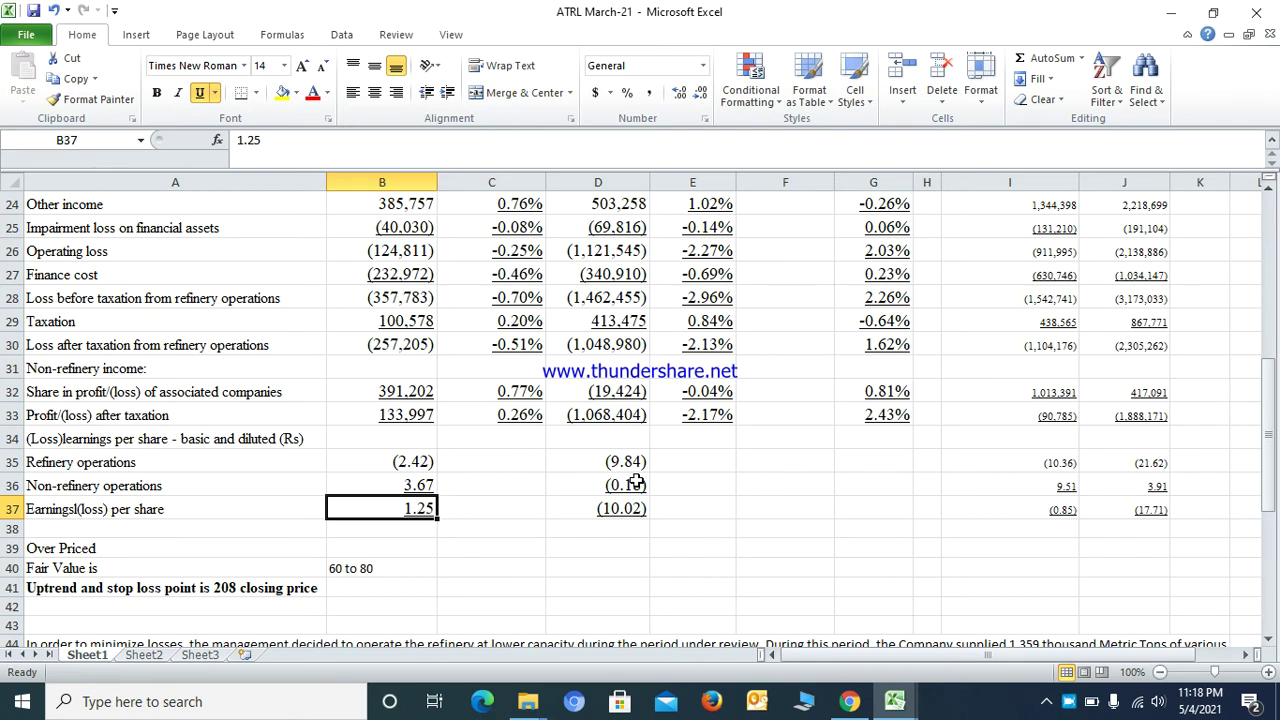
Compare the earnings/(loss) per share figures for the two periods in I37 and J37
{"action": "key", "text": "Right"}
{"action": "key", "text": "Right"}
{"action": "key", "text": "Right"}
{"action": "key", "text": "Right"}
{"action": "key", "text": "Right"}
{"action": "key", "text": "Right"}
{"action": "key", "text": "Right"}
{"action": "key", "text": "Right"}
{"action": "key", "text": "Left"}
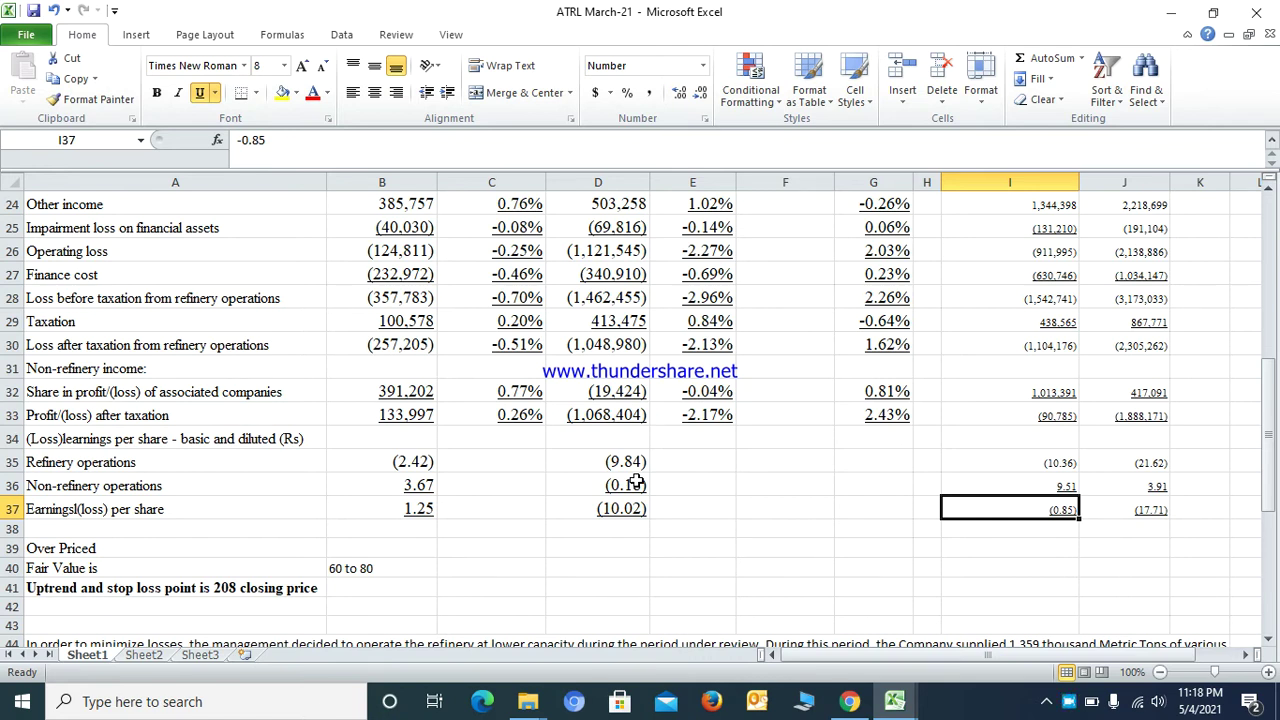
{"action": "key", "text": "Right"}
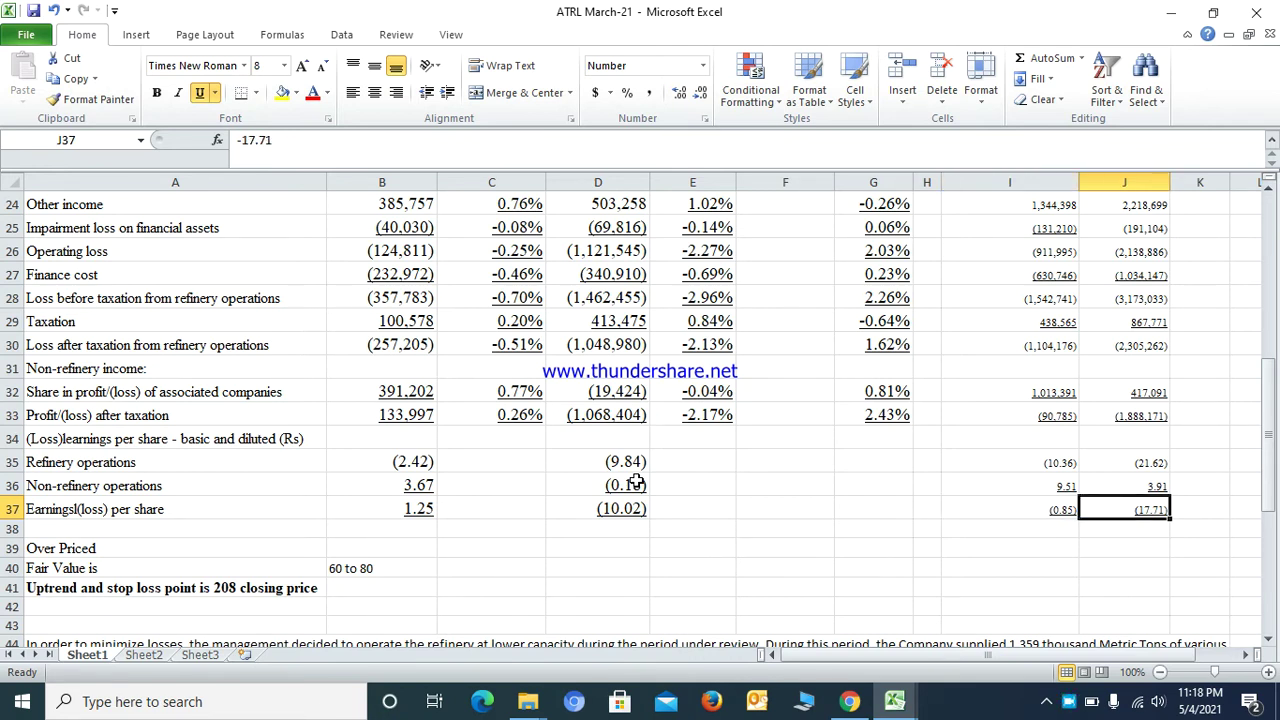
Look through the management commentary beginning in row 44 and return to the valuation notes around row 40
{"action": "key", "text": "Down"}
{"action": "key", "text": "Down"}
{"action": "key", "text": "Down"}
{"action": "key", "text": "Down"}
{"action": "key", "text": "Down"}
{"action": "key", "text": "Down"}
{"action": "key", "text": "Down"}
{"action": "key", "text": "Down"}
{"action": "key", "text": "Down"}
{"action": "key", "text": "Down"}
{"action": "key", "text": "Down"}
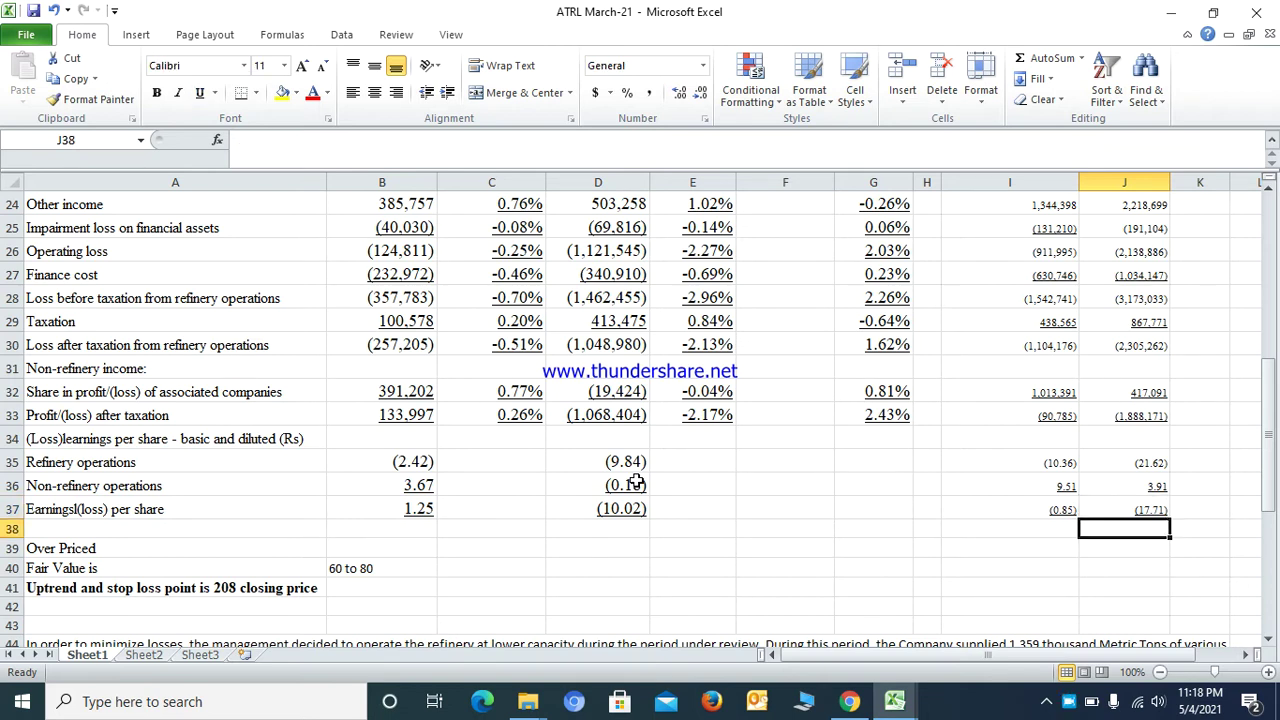
{"action": "key", "text": "Up"}
{"action": "key", "text": "Up"}
{"action": "key", "text": "Up"}
{"action": "key", "text": "Up"}
{"action": "key", "text": "Up"}
{"action": "key", "text": "Up"}
{"action": "key", "text": "Up"}
{"action": "key", "text": "Up"}
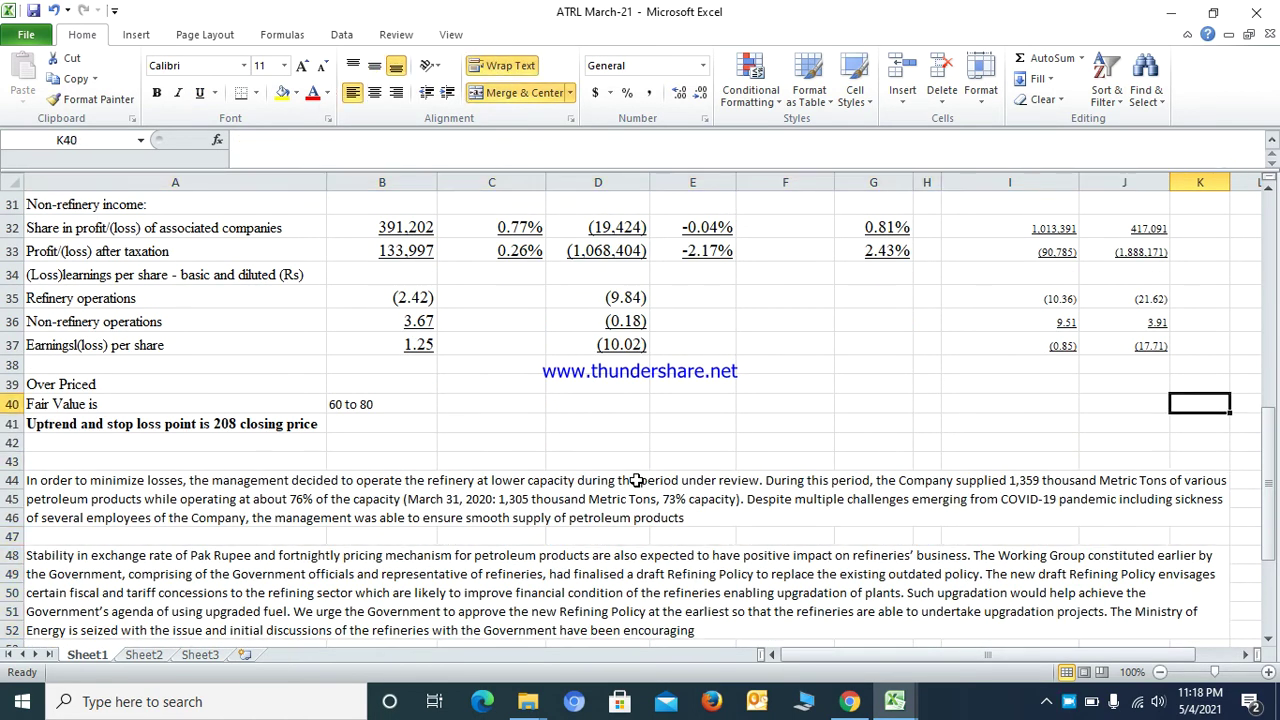
Examine the fair value range in row 40 and the uptrend and stop loss note in A41
{"action": "key", "text": "Left"}
{"action": "key", "text": "Left"}
{"action": "key", "text": "Left"}
{"action": "key", "text": "Left"}
{"action": "key", "text": "Left"}
{"action": "key", "text": "Left"}
{"action": "key", "text": "Left"}
{"action": "key", "text": "Left"}
{"action": "key", "text": "Left"}
{"action": "key", "text": "Down"}
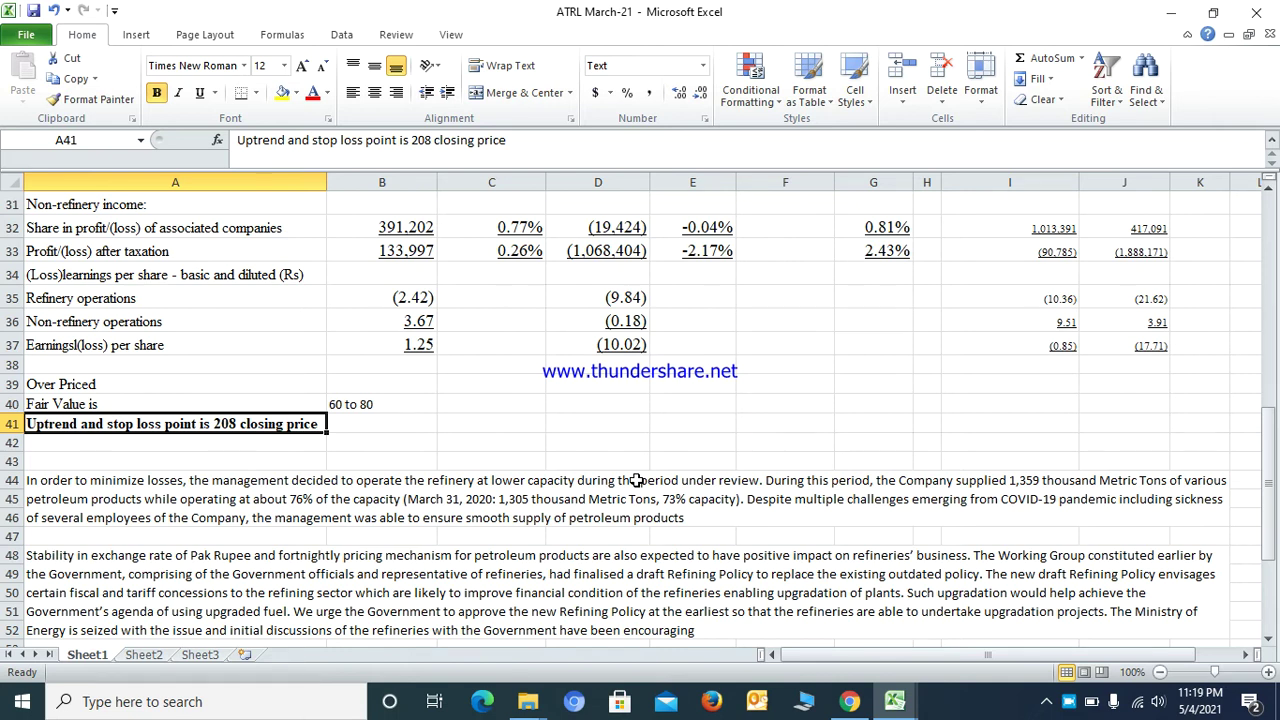
Read the management note in A44 on operating the refinery at lower capacity and the petroleum products supplied
{"action": "key", "text": "Down"}
{"action": "key", "text": "Down"}
{"action": "key", "text": "Down"}
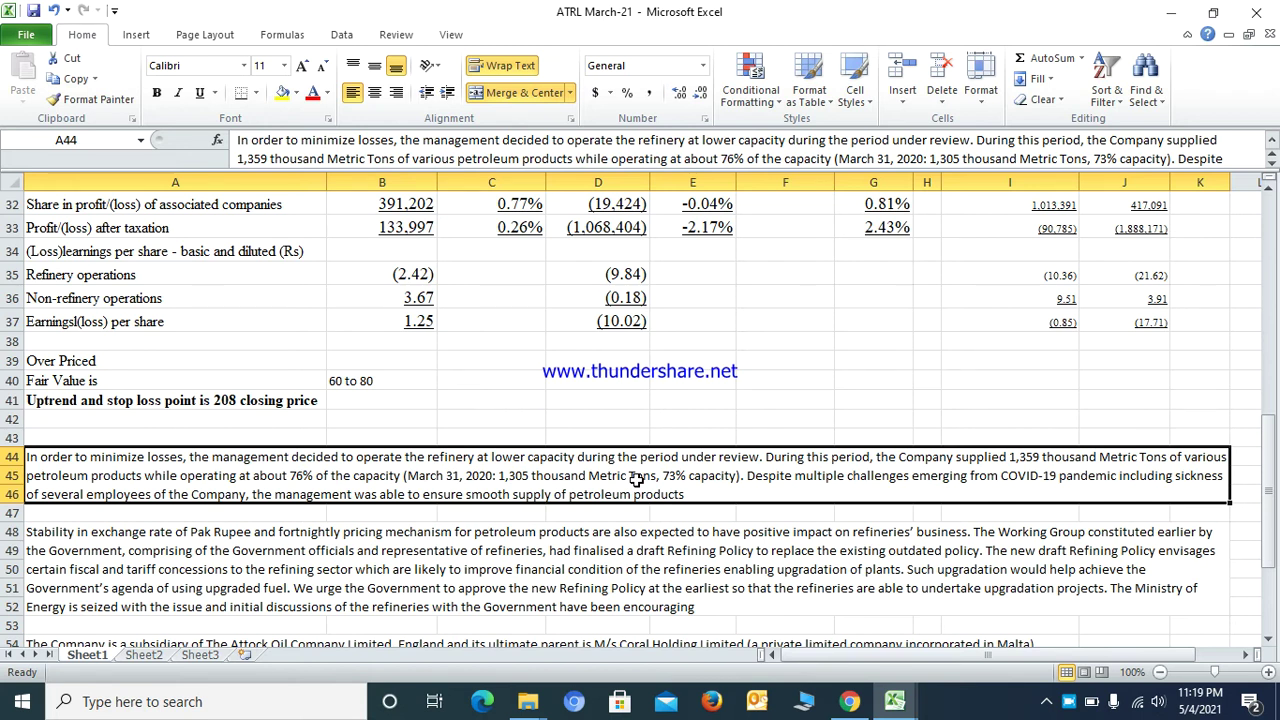
{"action": "key", "text": "Down"}
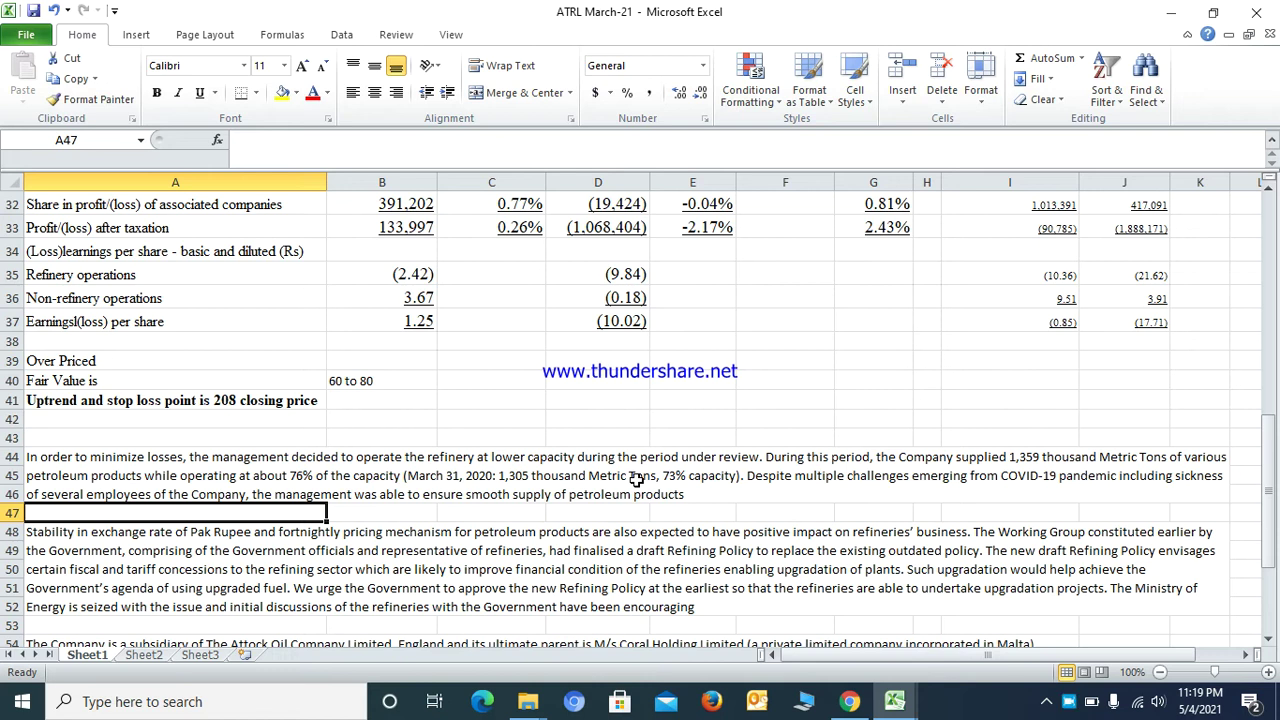
Review the note in rows 48 to 52 on the exchange rate, petroleum pricing mechanism and draft Refining Policy
{"action": "key", "text": "Down"}
{"action": "key", "text": "Down"}
{"action": "key", "text": "Down"}
{"action": "key", "text": "Down"}
{"action": "key", "text": "Down"}
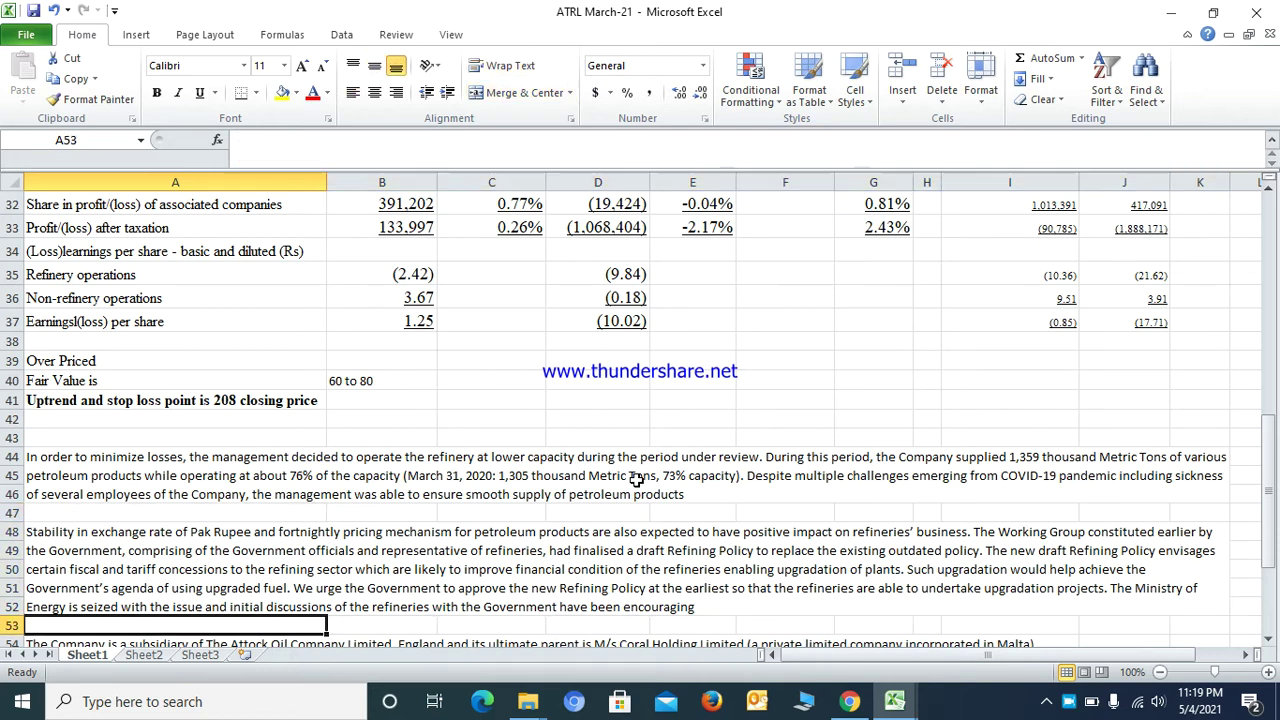
{"action": "key", "text": "Up"}
{"action": "key", "text": "Up"}
{"action": "key", "text": "Up"}
{"action": "key", "text": "Up"}
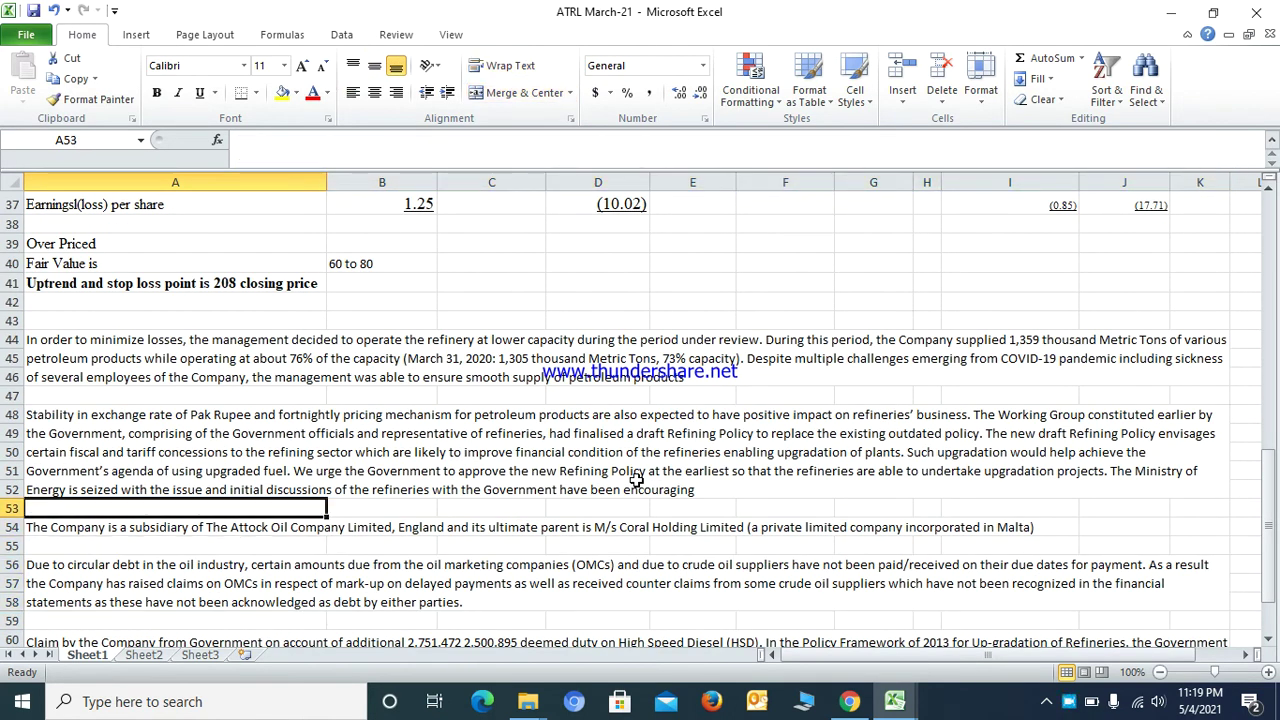
Look through the parent company and circular debt notes, down to the deemed duty claim note in A60
{"action": "key", "text": "Down"}
{"action": "key", "text": "Down"}
{"action": "key", "text": "Down"}
{"action": "key", "text": "Down"}
{"action": "key", "text": "Down"}
{"action": "key", "text": "Down"}
{"action": "key", "text": "Down"}
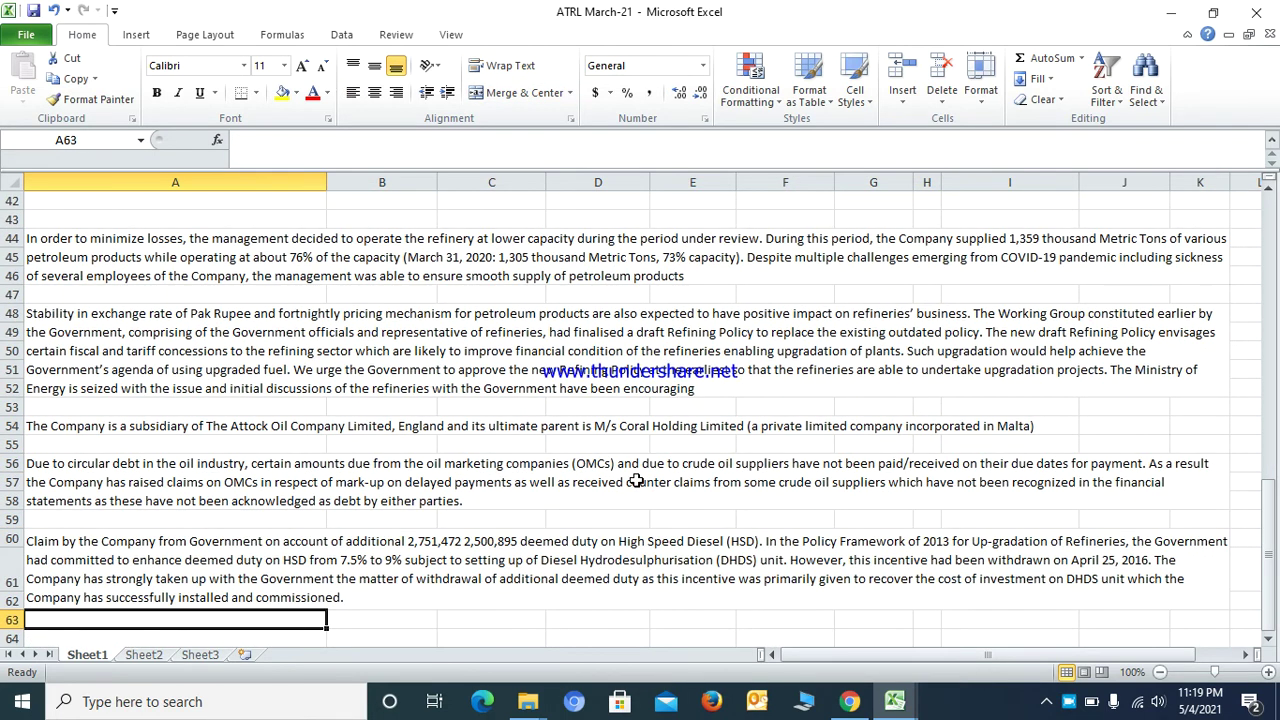
{"action": "key", "text": "Up"}
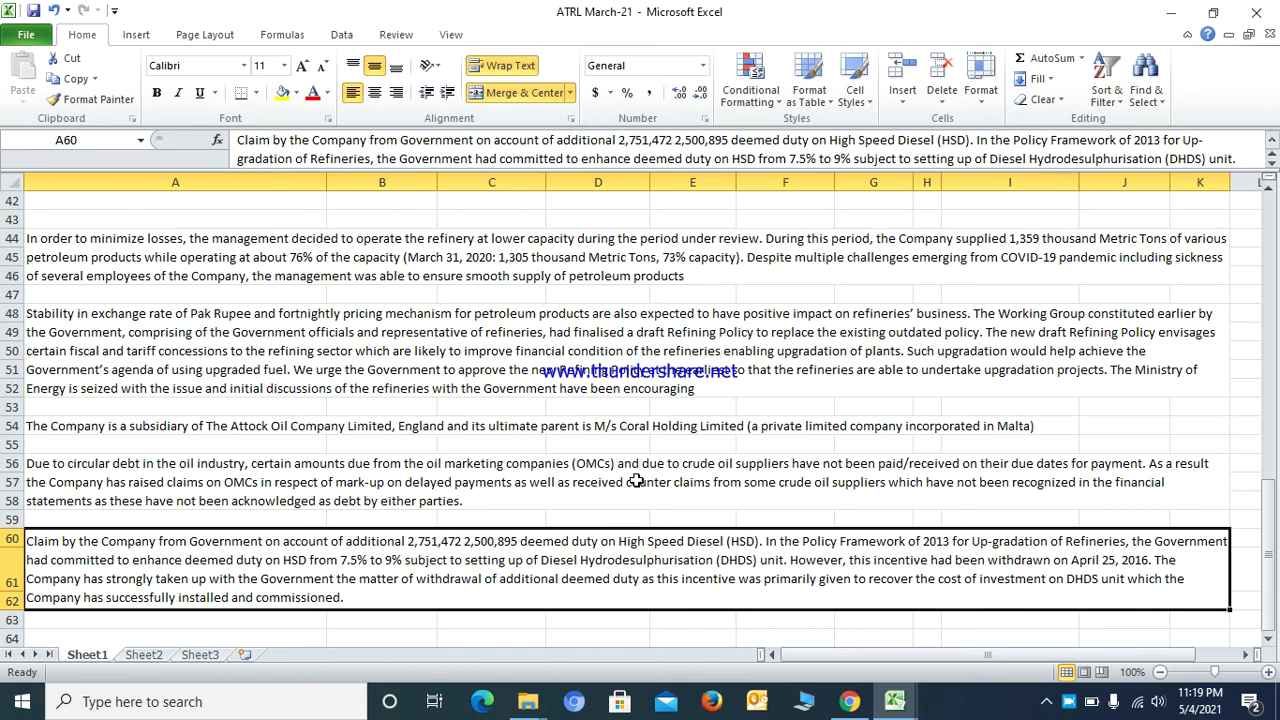
Read the circular debt note in A56 and the deemed duty claim in A60, and return to row 55
{"action": "left_click", "coordinate": [716, 467]}
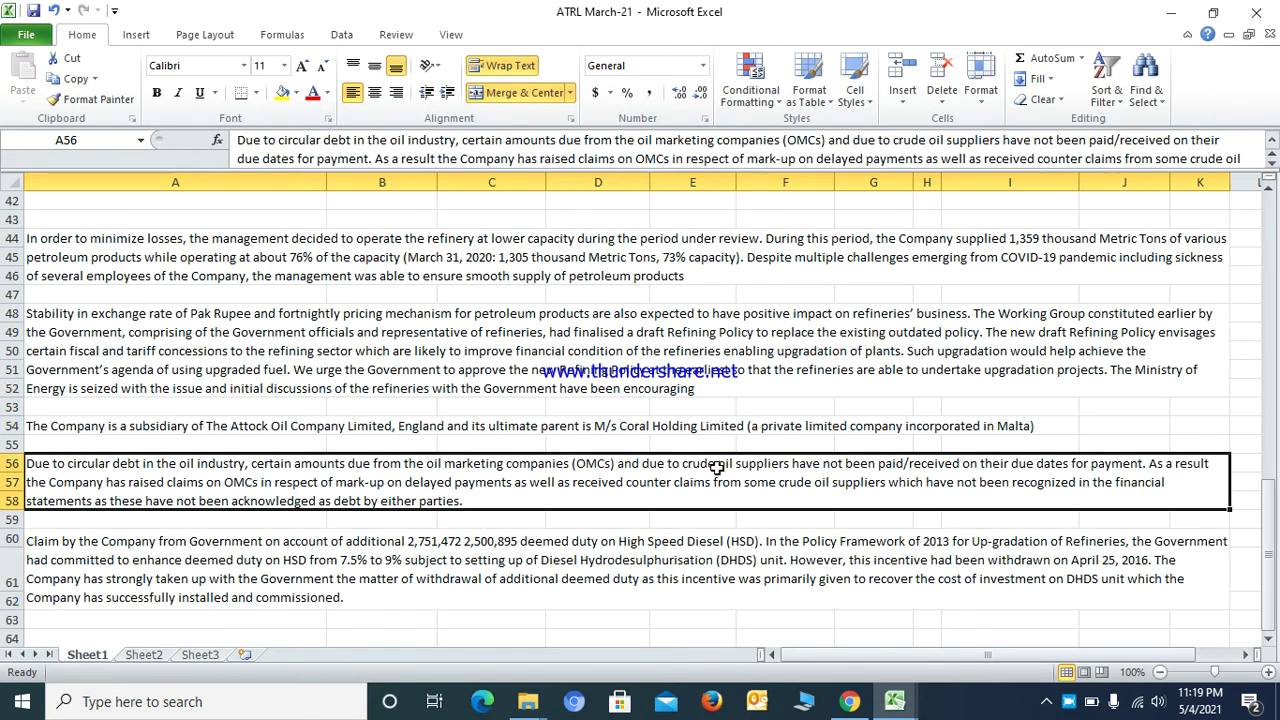
{"action": "key", "text": "Down"}
{"action": "key", "text": "Down"}
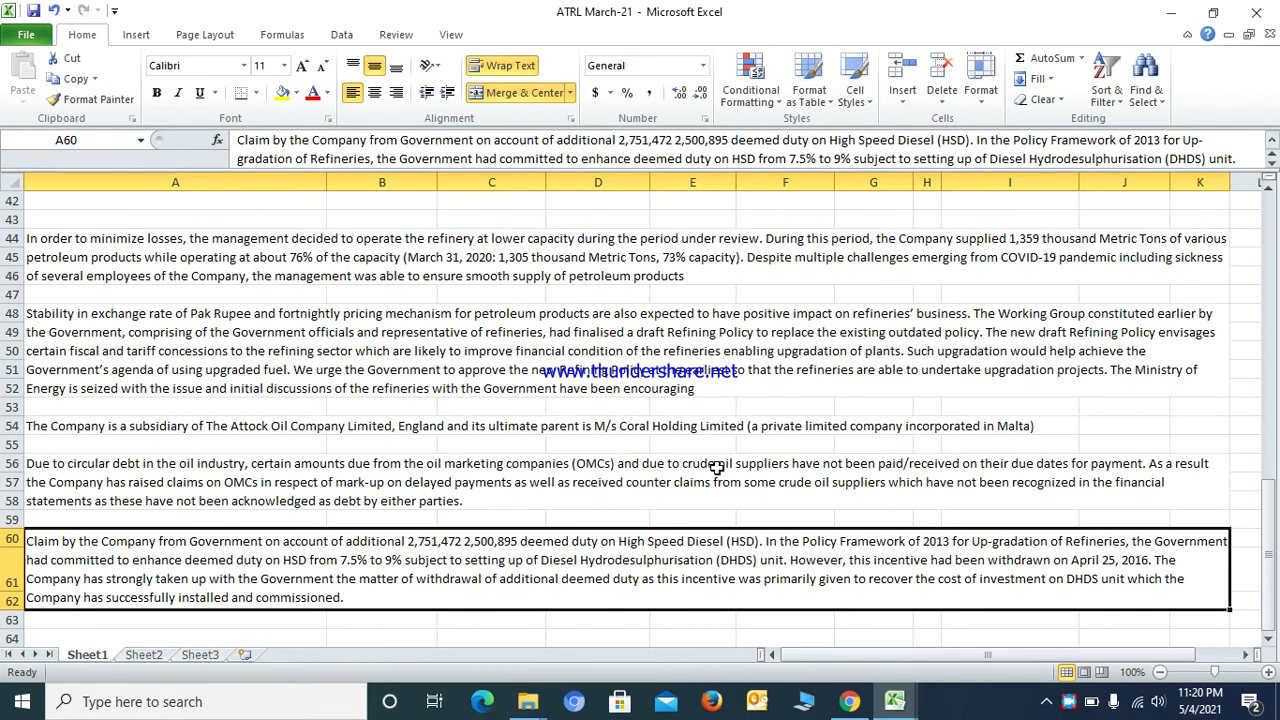
{"action": "key", "text": "Up"}
{"action": "key", "text": "Up"}
{"action": "key", "text": "Up"}
{"action": "key", "text": "Up"}
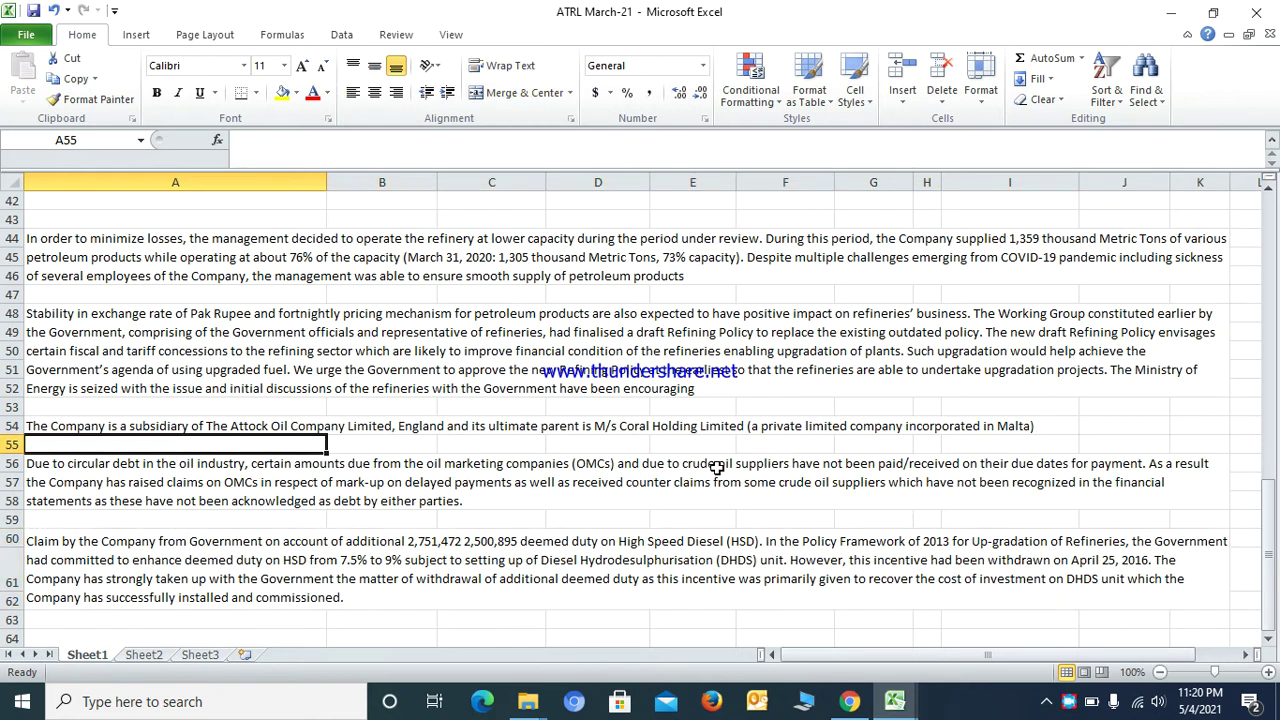